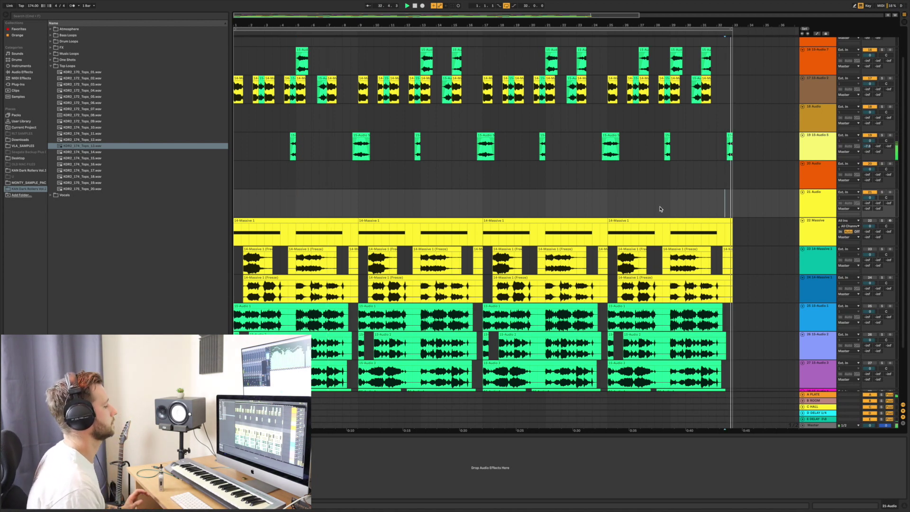
Step: Start playback from bar 1 to hear the 32-bar drum and bass arrangement
{"action": "key", "text": "space"}
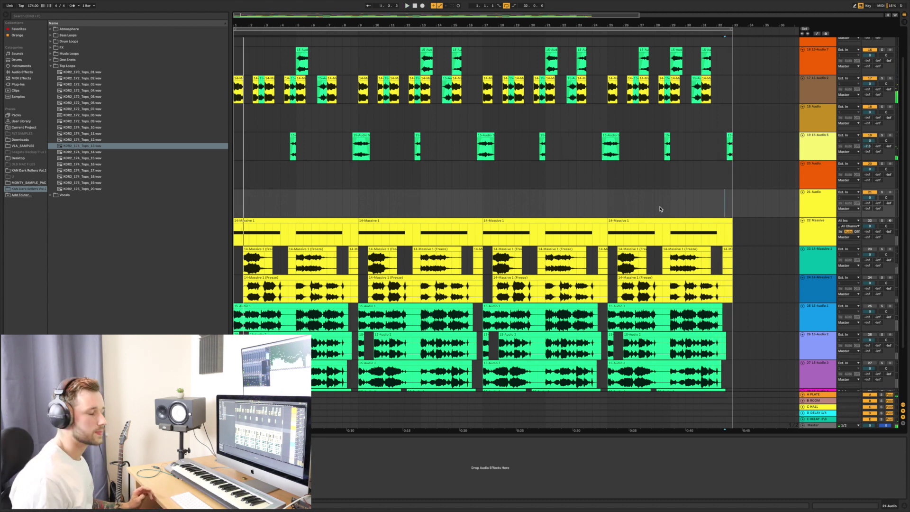
Step: Play track 19's percussion from bar 16, replay it, then stop
{"action": "scroll", "coordinate": [690, 206], "scroll_direction": "up", "scroll_amount": 2}
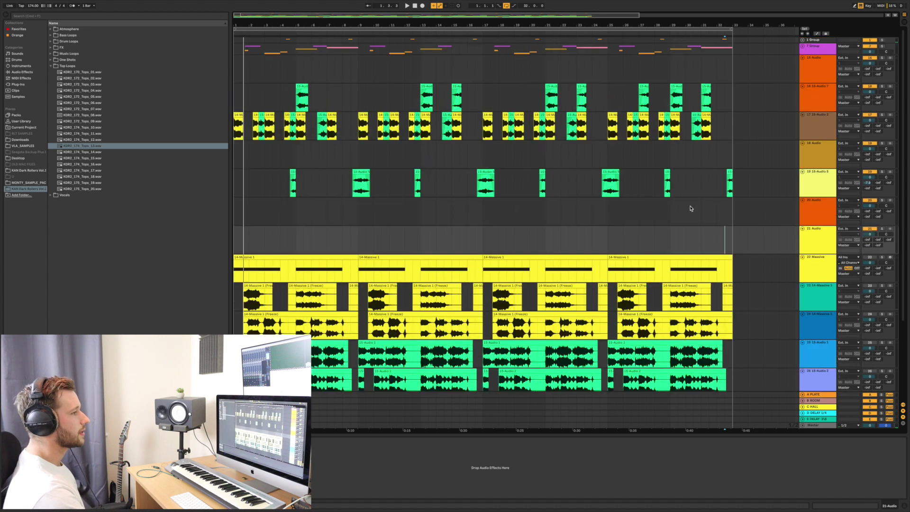
{"action": "scroll", "coordinate": [690, 207], "scroll_direction": "down", "scroll_amount": 5}
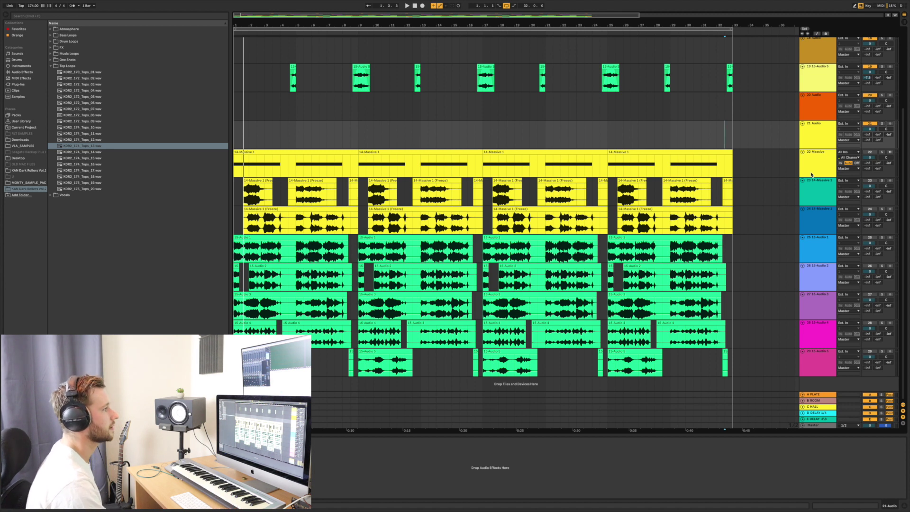
{"action": "scroll", "coordinate": [813, 169], "scroll_direction": "up", "scroll_amount": 3}
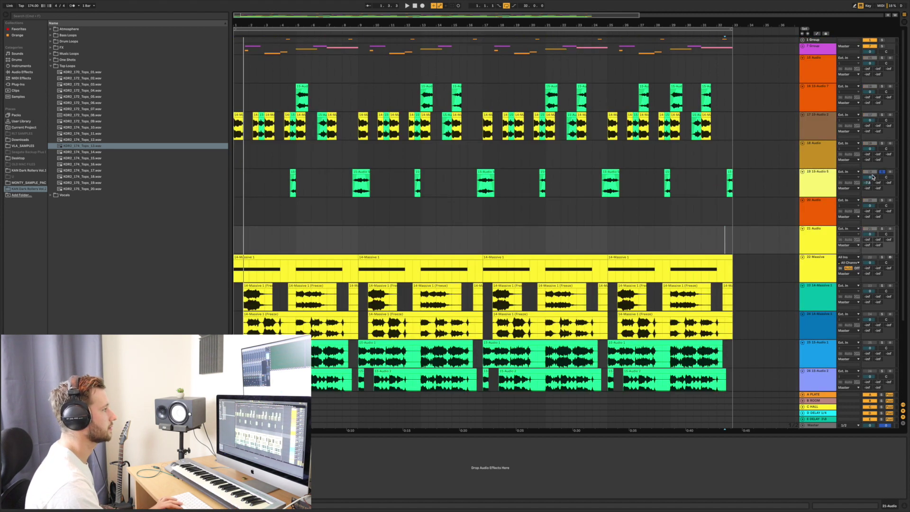
{"action": "left_click", "coordinate": [467, 187]}
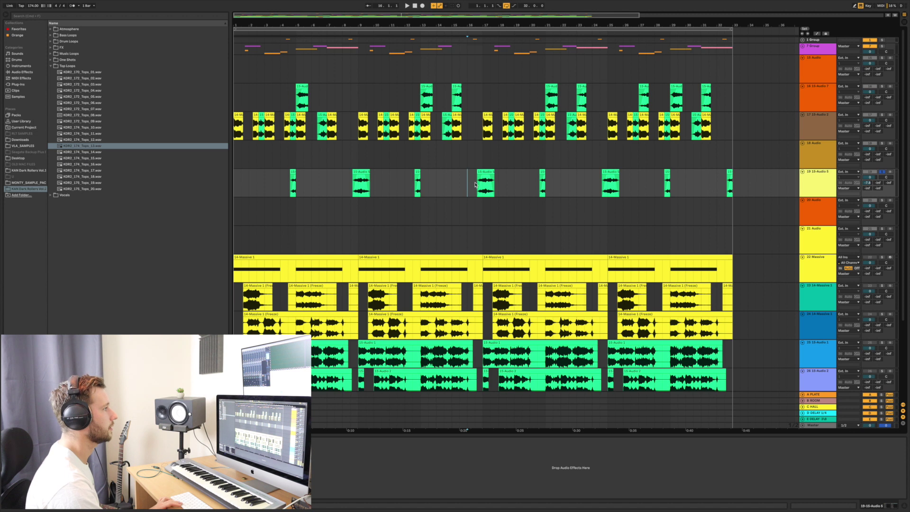
{"action": "key", "text": "space"}
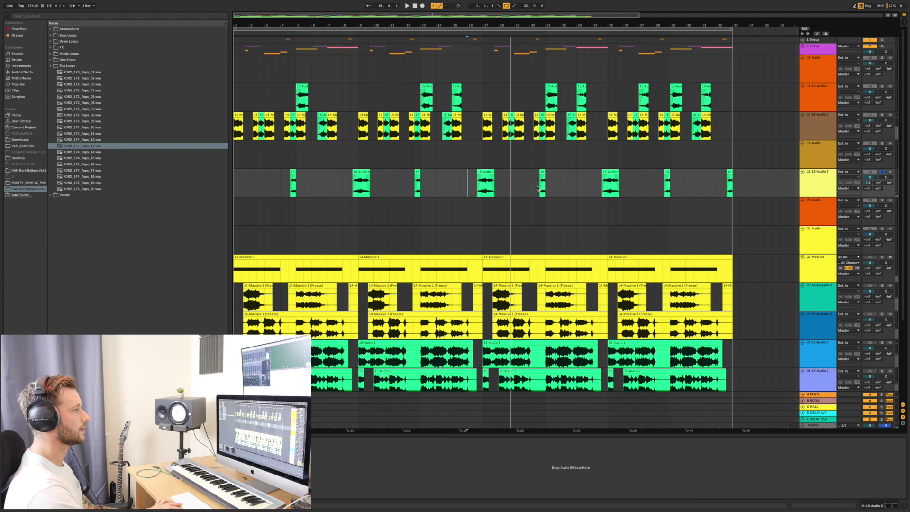
{"action": "key", "text": "space"}
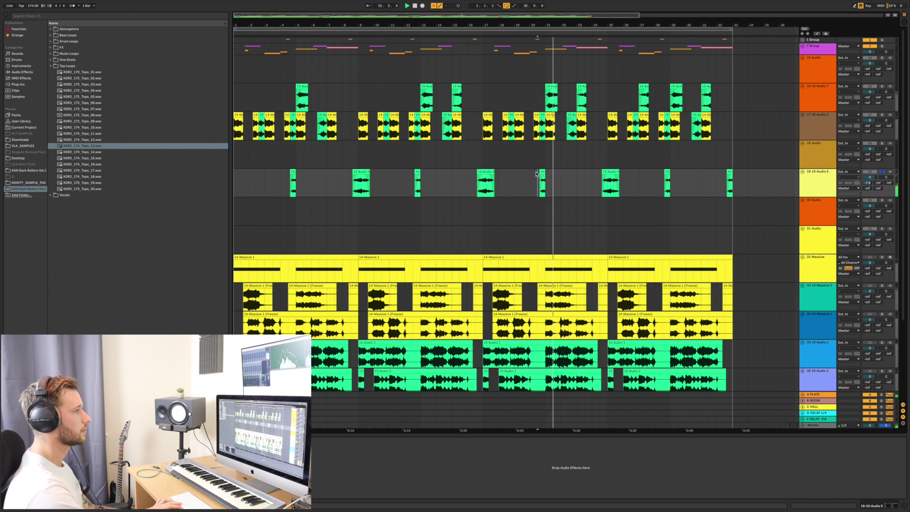
{"action": "key", "text": "space"}
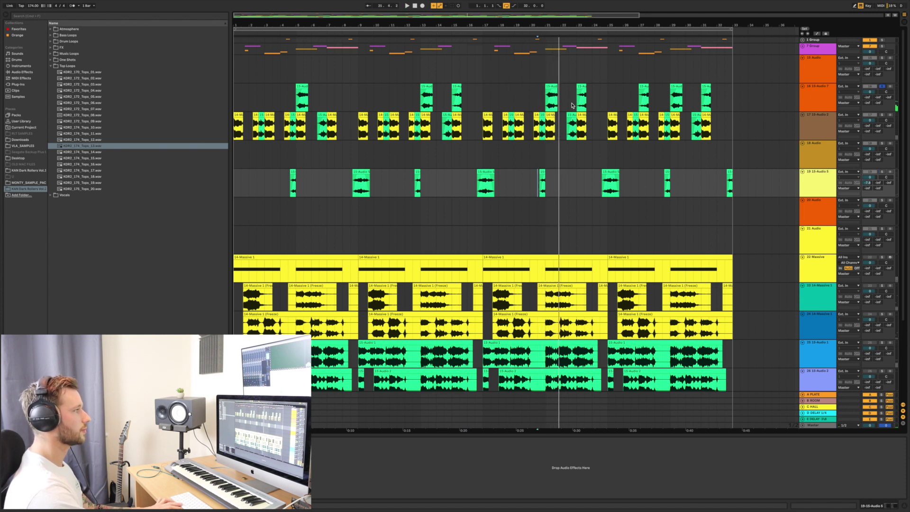
Step: Play track 18's drums starting from bar 21
{"action": "left_click", "coordinate": [545, 105]}
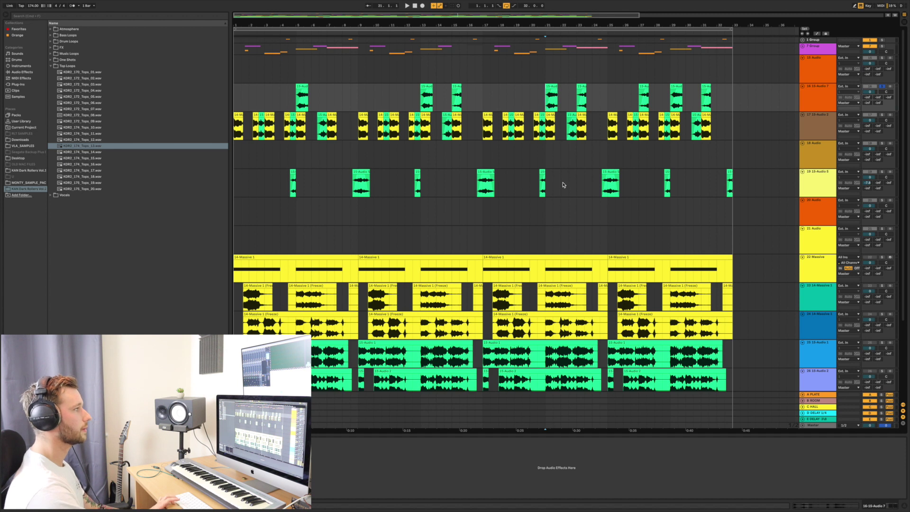
{"action": "key", "text": "space"}
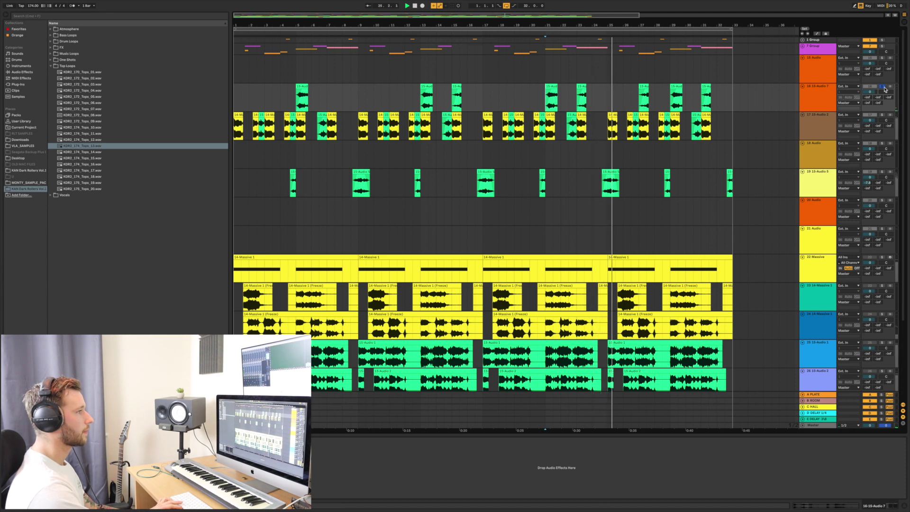
{"action": "scroll", "coordinate": [738, 274], "scroll_direction": "down", "scroll_amount": 5}
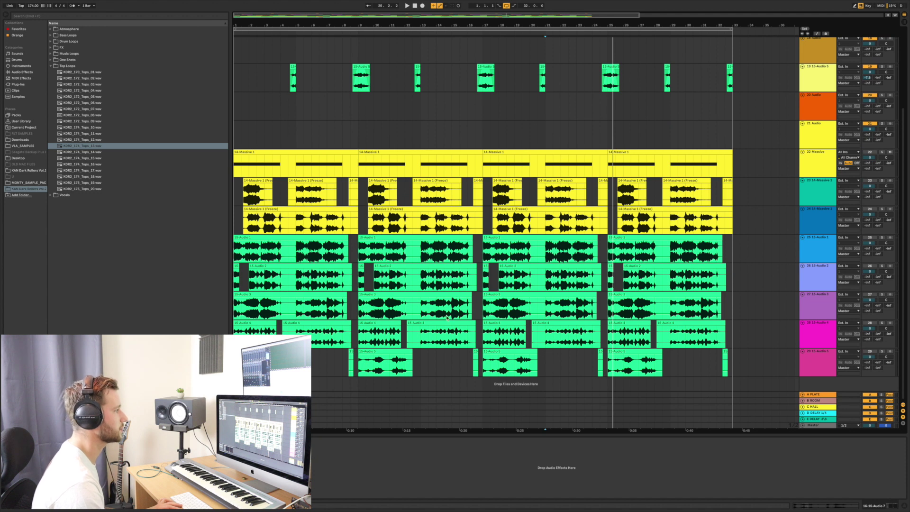
Step: Select the 22 Massive track, start playback and open the Massive editor, repositioned for a clearer view
{"action": "left_click", "coordinate": [819, 167]}
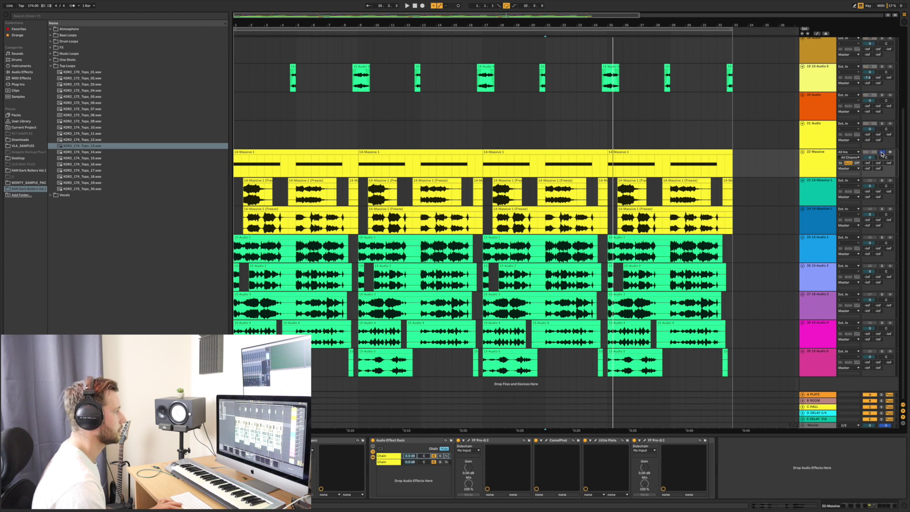
{"action": "key", "text": "space"}
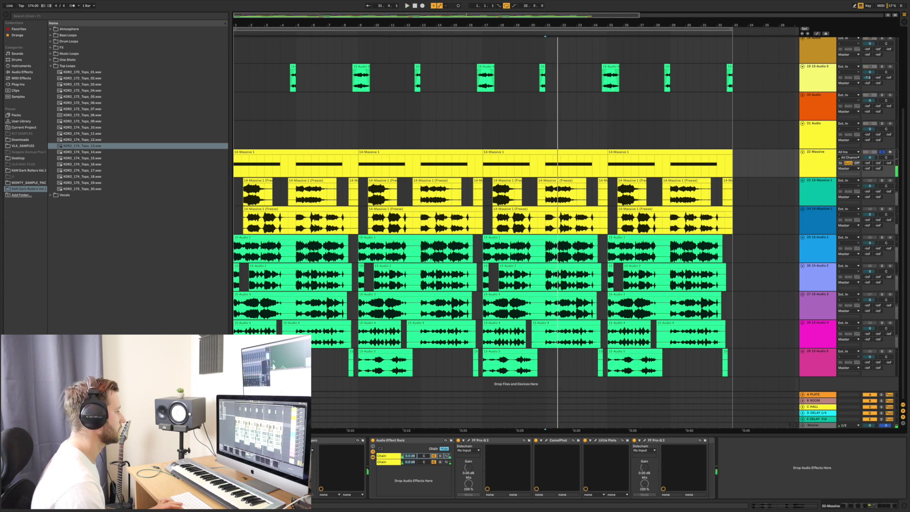
{"action": "key", "text": "super+alt+p"}
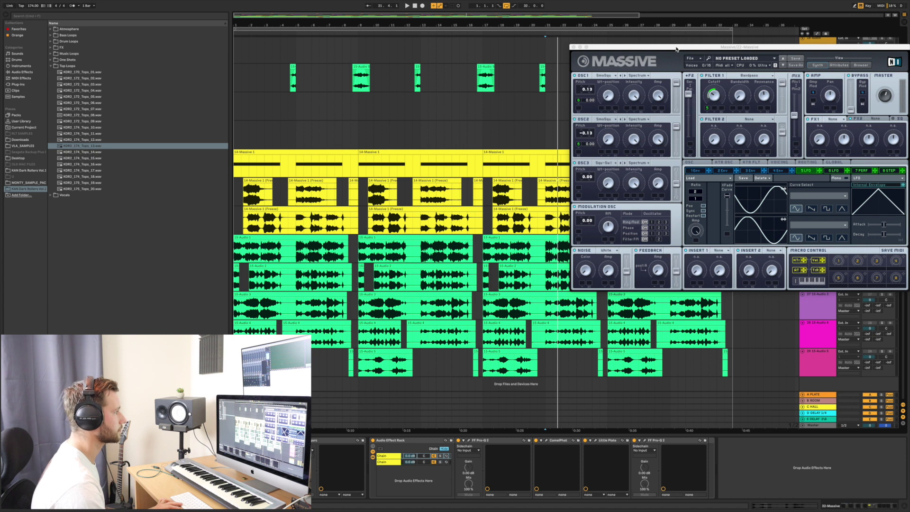
{"action": "left_click_drag", "start_coordinate": [676, 49], "coordinate": [477, 50]}
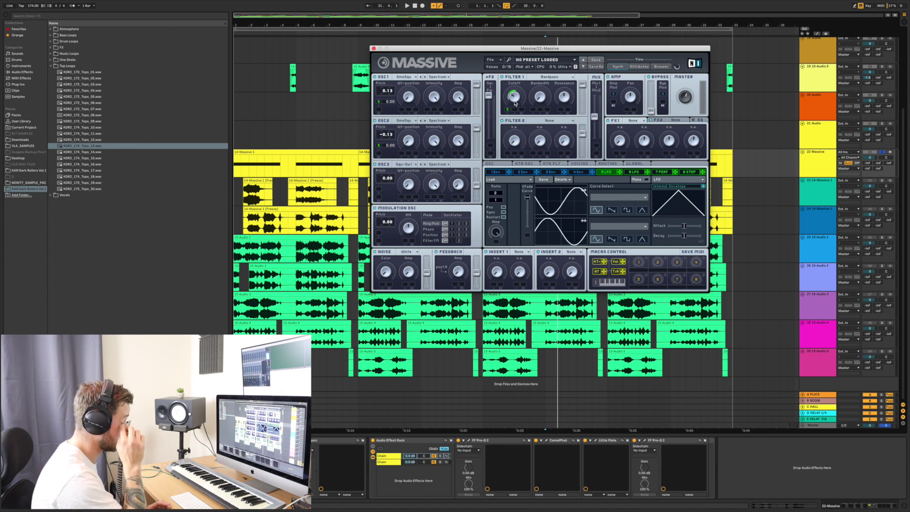
Step: Review Massive's glide/pitchbend, Voicing and Routing pages, then close the editor
{"action": "left_click", "coordinate": [502, 165]}
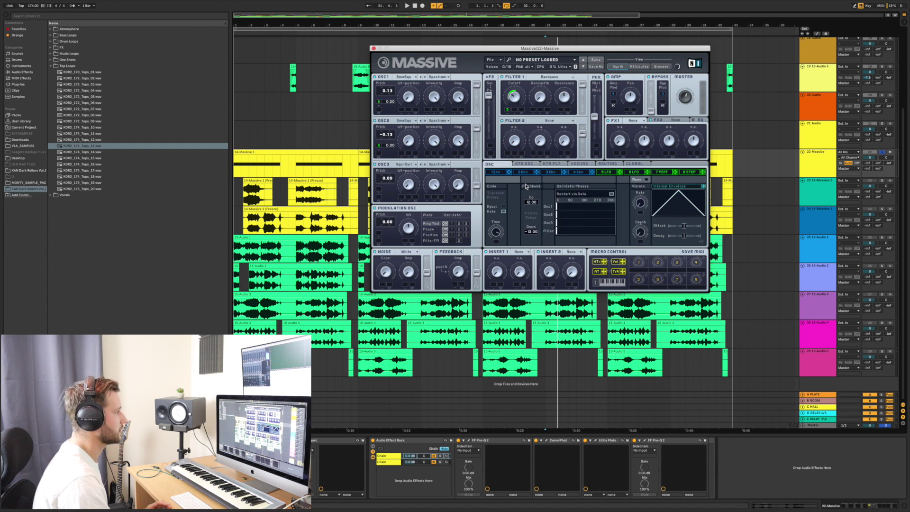
{"action": "left_click", "coordinate": [590, 166]}
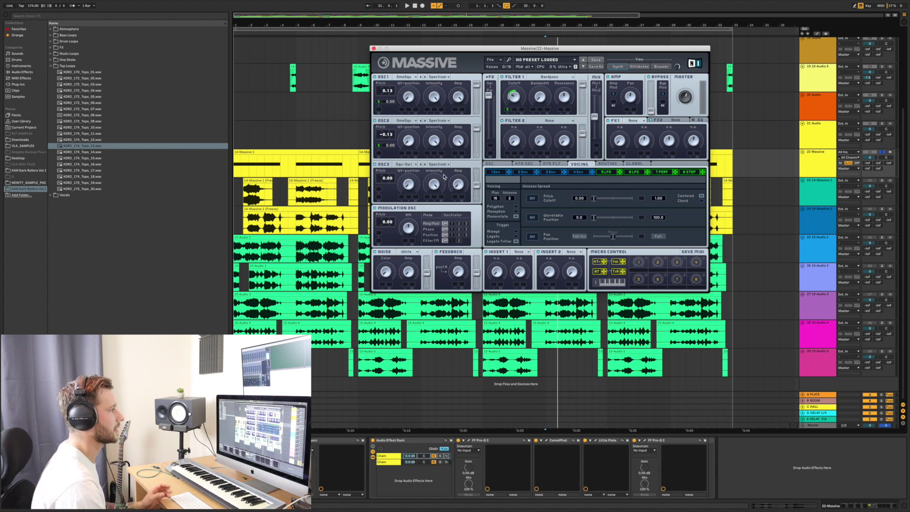
{"action": "left_click", "coordinate": [609, 164]}
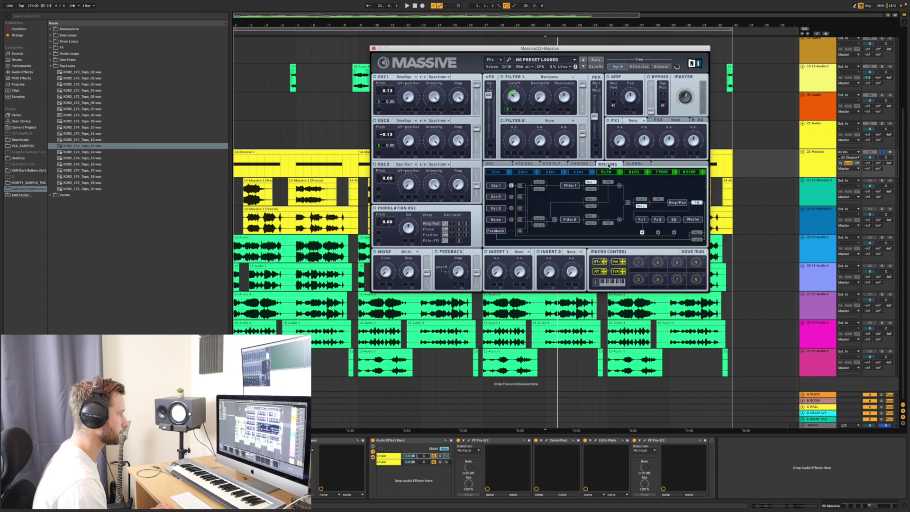
{"action": "left_click", "coordinate": [573, 164]}
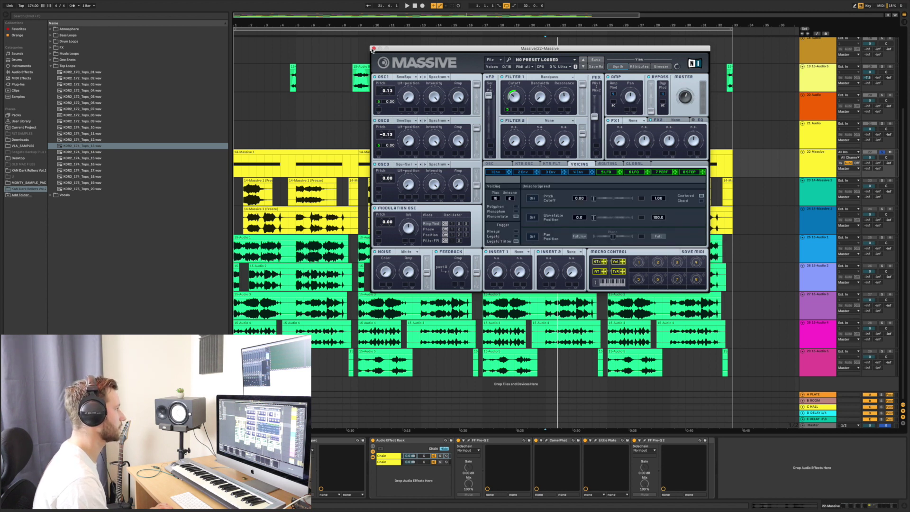
{"action": "left_click", "coordinate": [373, 49]}
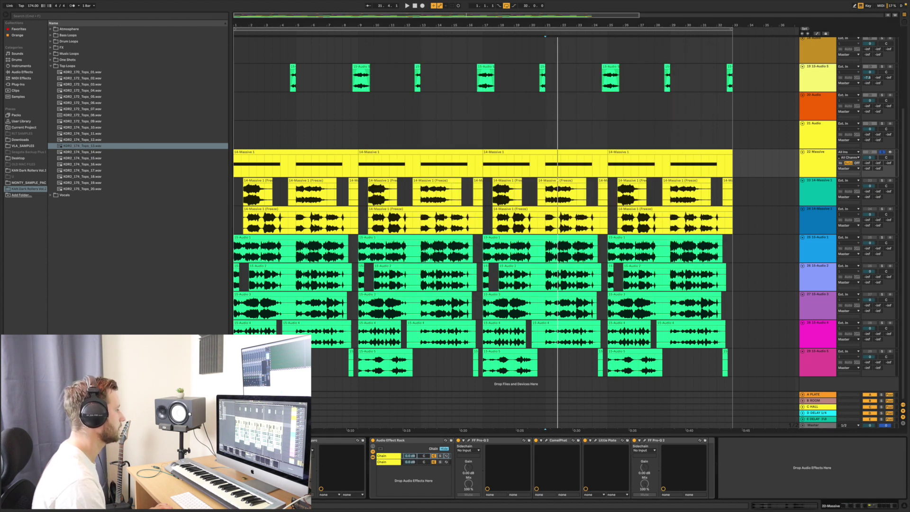
Step: Move the CamelPhat editor aside, toggle the Little Plate reverb, and bypass the Audio Effect Rack
{"action": "left_click_drag", "start_coordinate": [424, 196], "coordinate": [533, 95]}
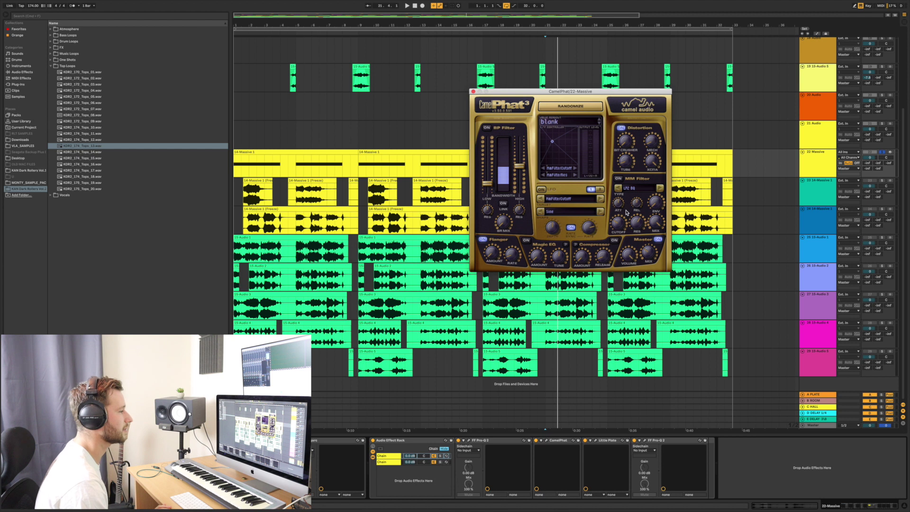
{"action": "mouse_move", "coordinate": [635, 261]}
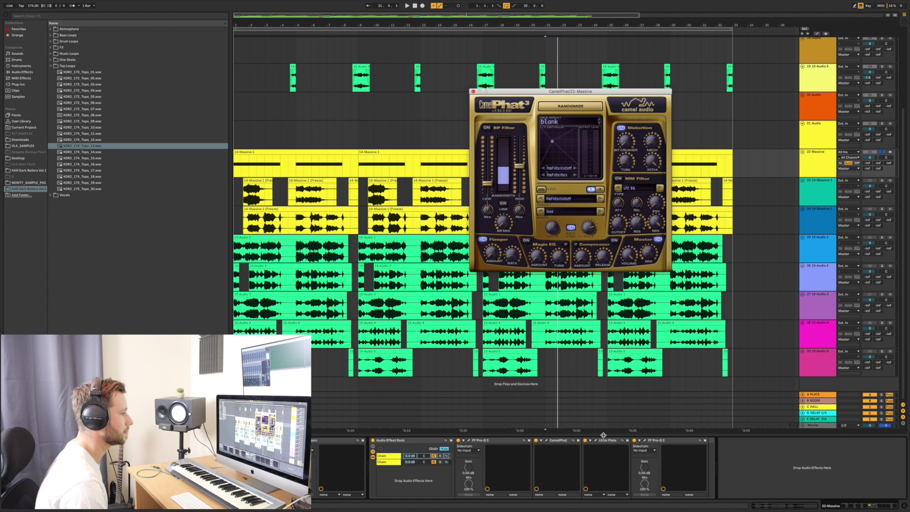
{"action": "left_click", "coordinate": [586, 440]}
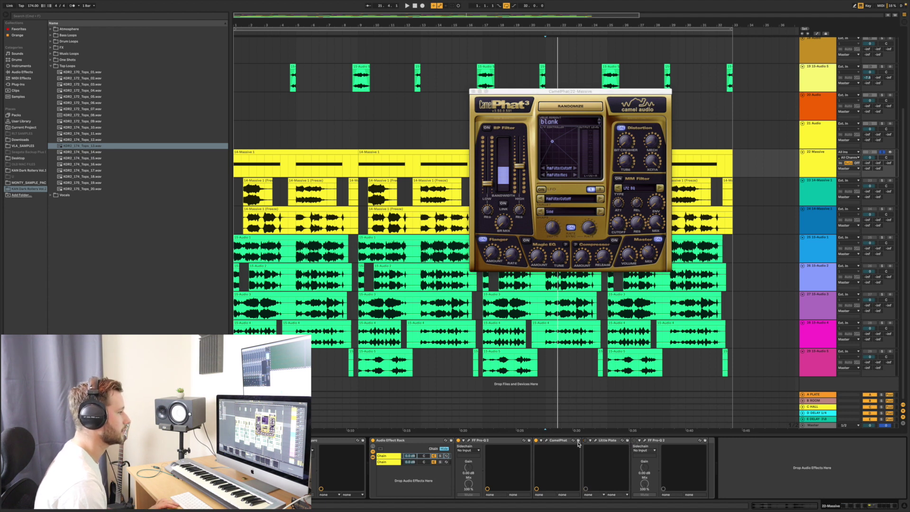
{"action": "left_click", "coordinate": [586, 441]}
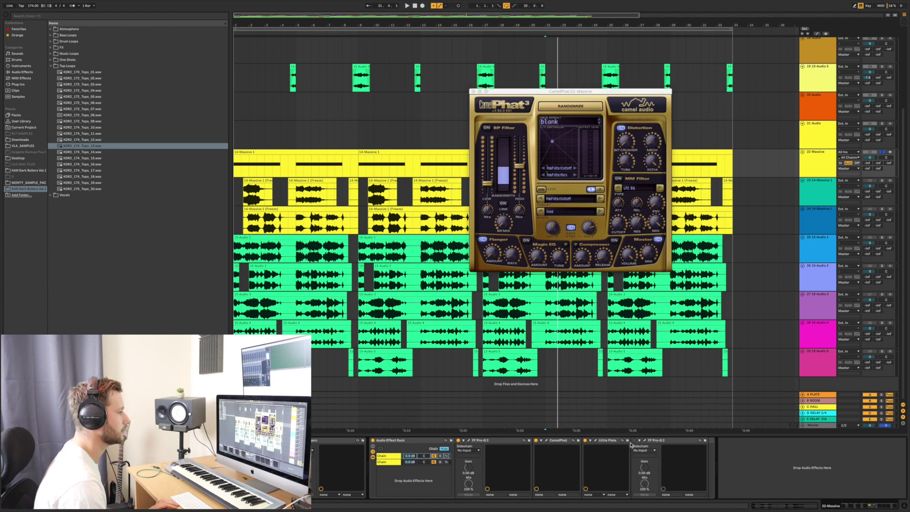
{"action": "left_click", "coordinate": [638, 441]}
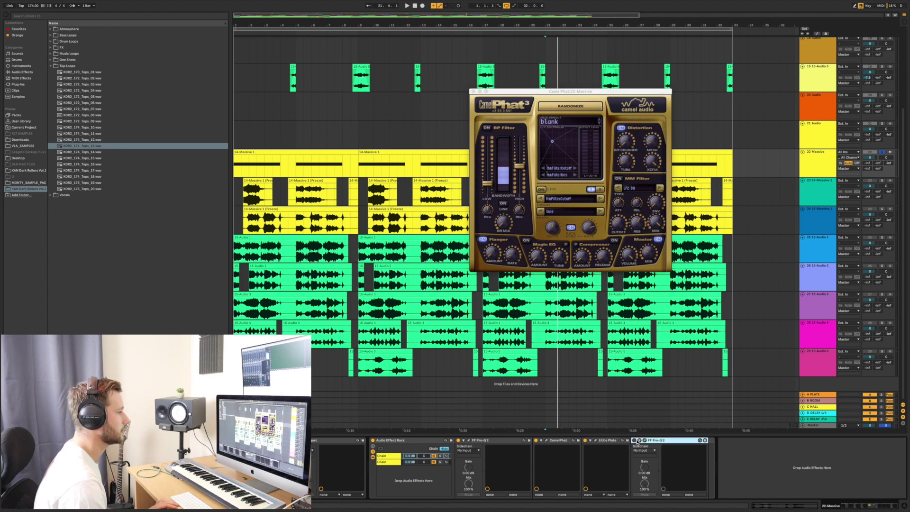
{"action": "left_click", "coordinate": [373, 440]}
{"action": "left_click", "coordinate": [336, 440]}
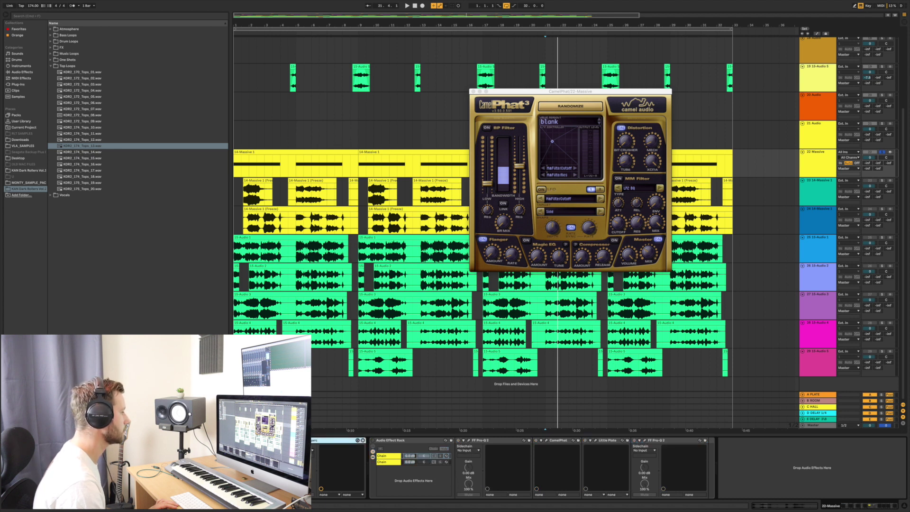
{"action": "left_click", "coordinate": [817, 172]}
{"action": "left_click", "coordinate": [334, 440]}
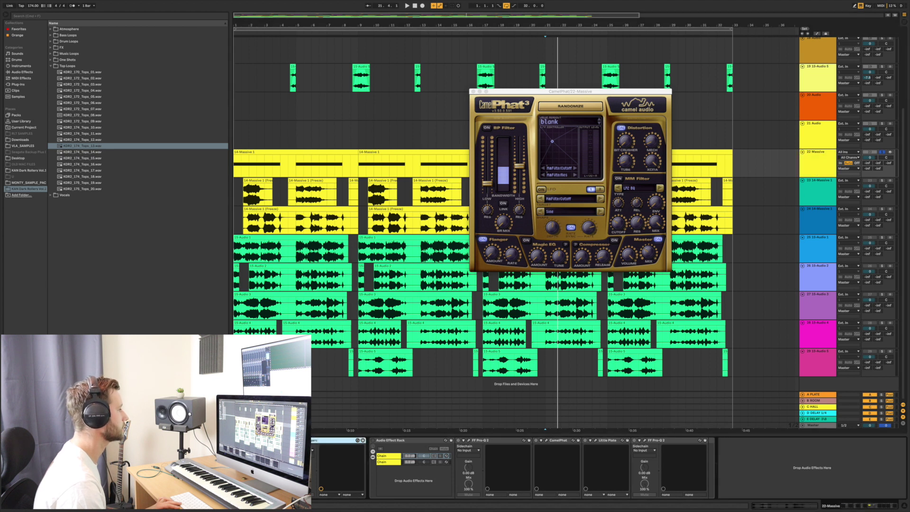
Step: Replay from the Massive 1 clip at bar 1 and show Trash 2's Dusty Trash distortion settings
{"action": "left_click", "coordinate": [249, 151]}
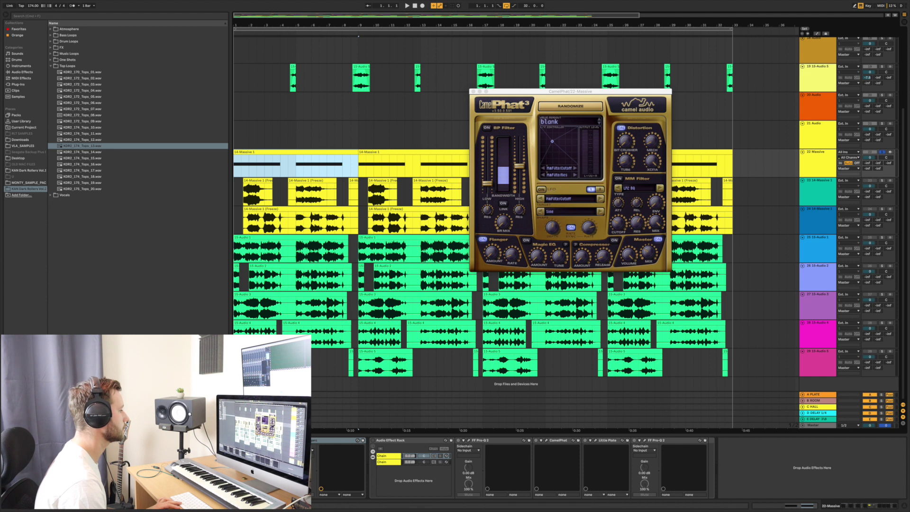
{"action": "key", "text": "space"}
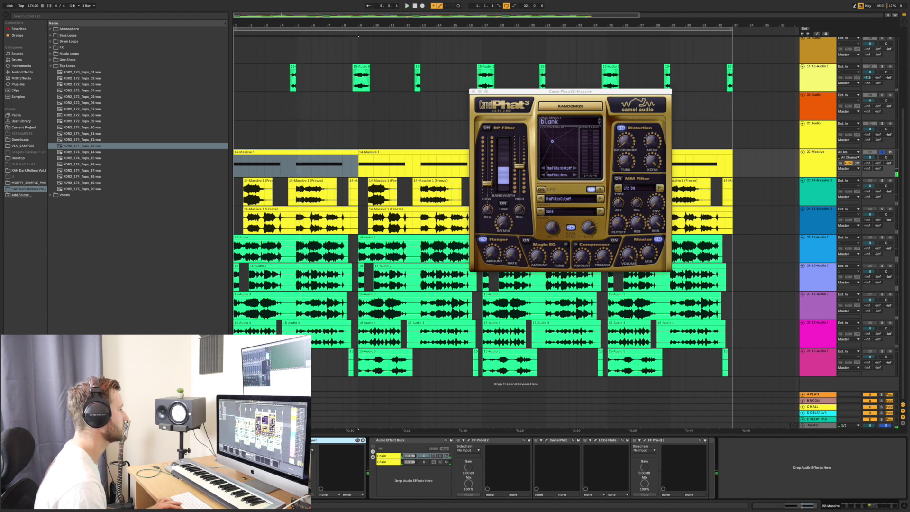
{"action": "key", "text": "space"}
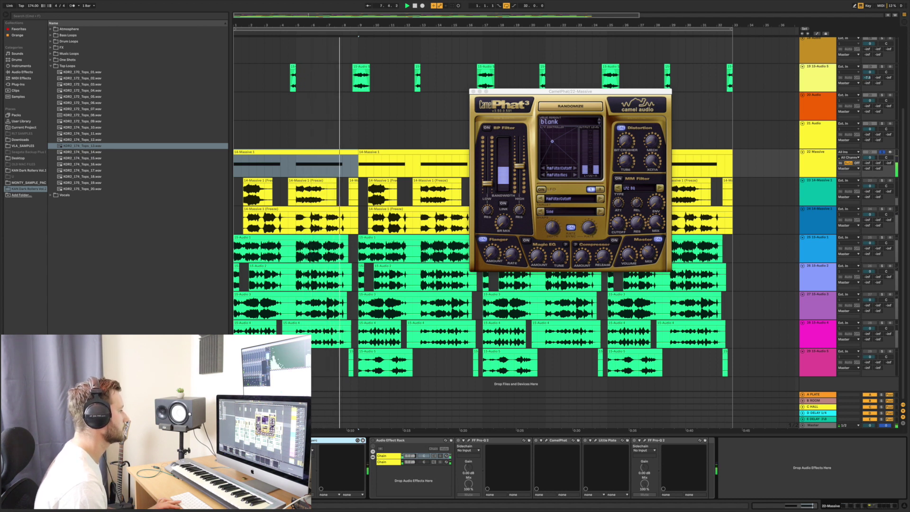
{"action": "left_click", "coordinate": [358, 441]}
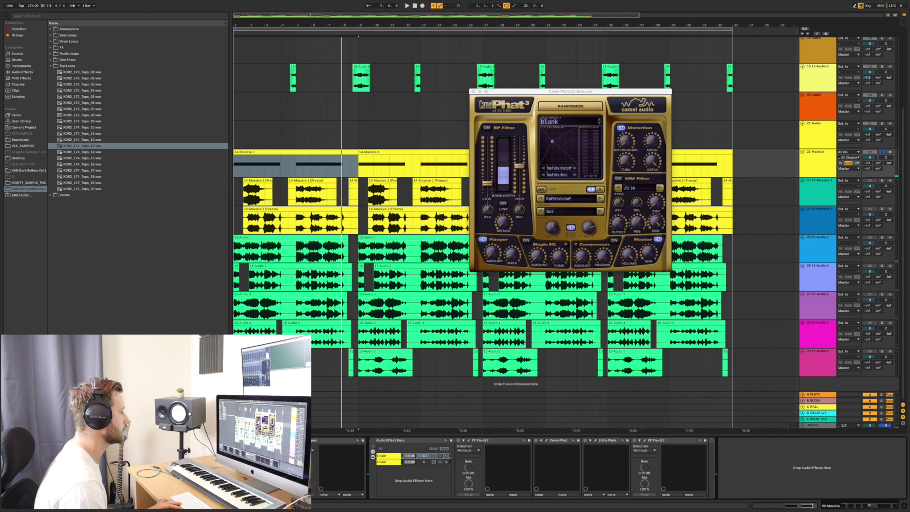
{"action": "left_click", "coordinate": [631, 358]}
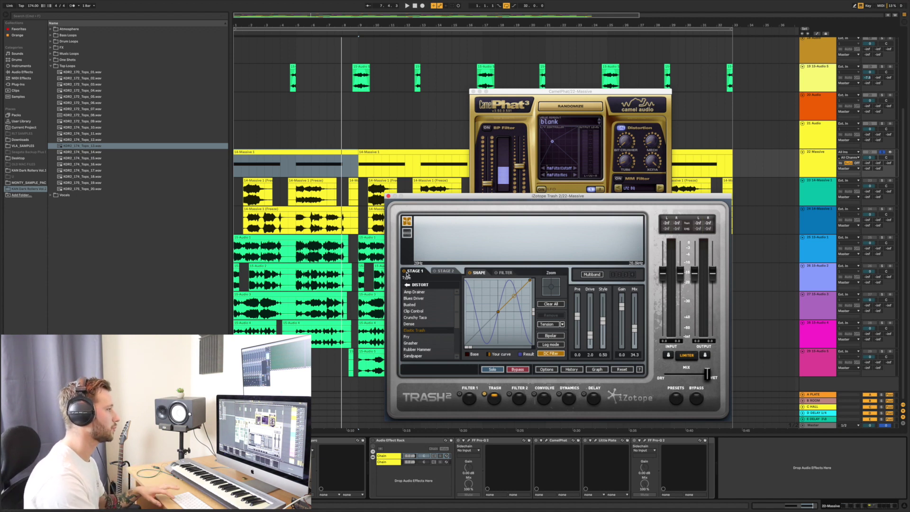
{"action": "mouse_move", "coordinate": [524, 162]}
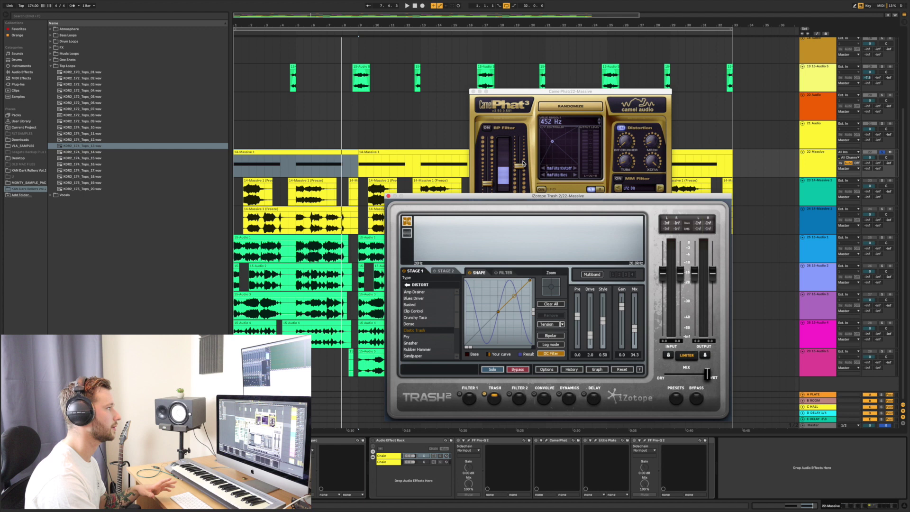
{"action": "mouse_move", "coordinate": [491, 178]}
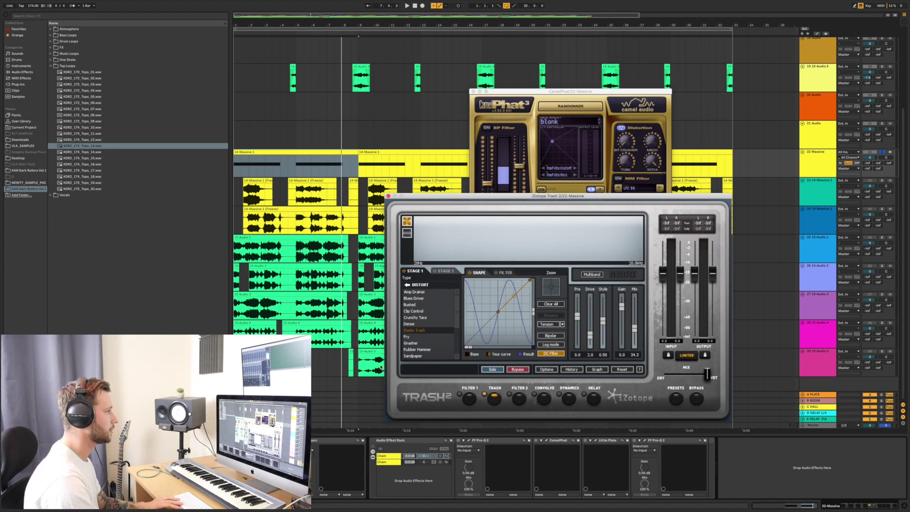
{"action": "key", "text": "space"}
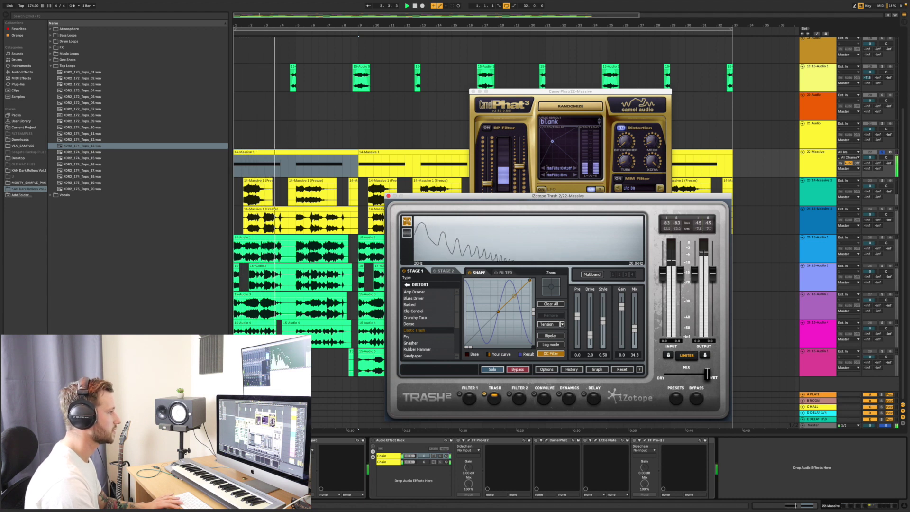
{"action": "key", "text": "space"}
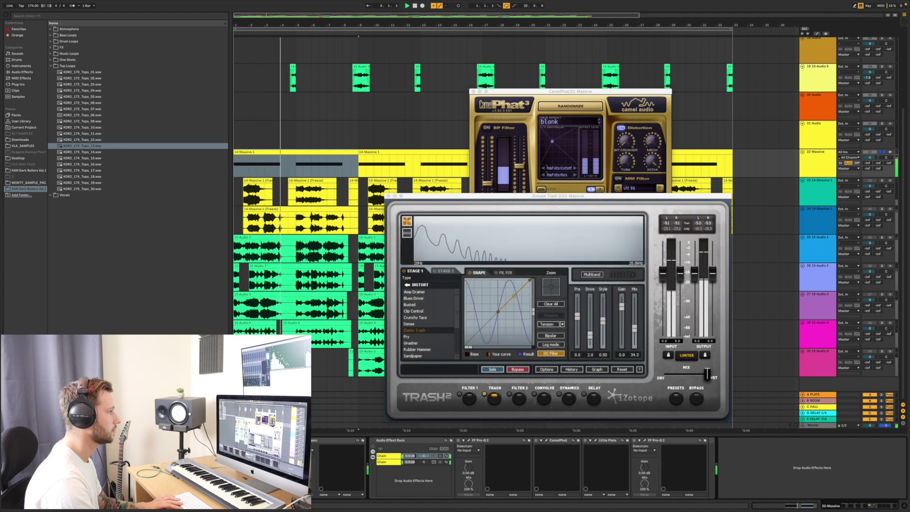
{"action": "key", "text": "space"}
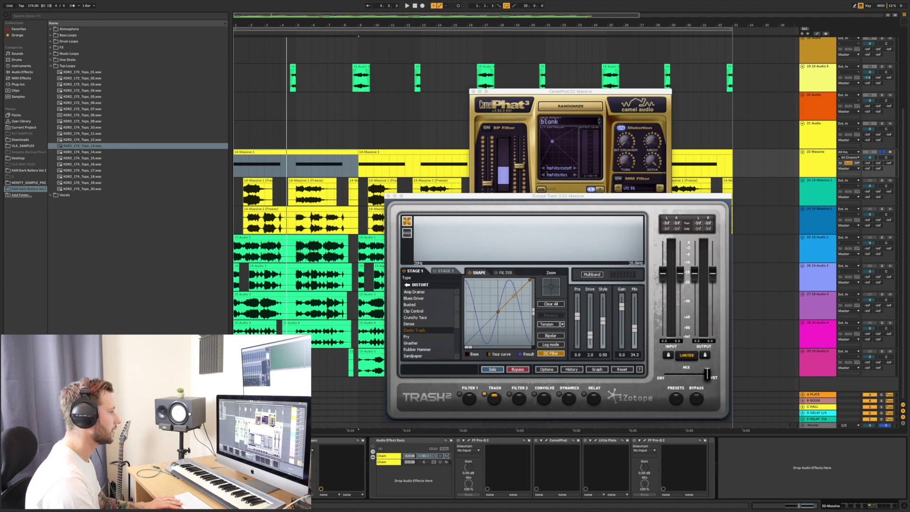
Step: Show the Origami filter/phaser/chorus window, move it up and left, and stop playback
{"action": "left_click", "coordinate": [323, 433]}
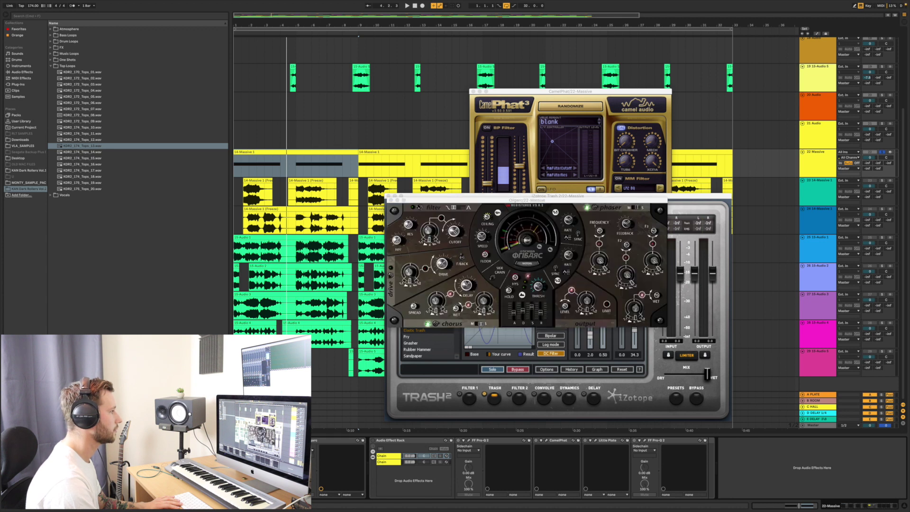
{"action": "left_click_drag", "start_coordinate": [513, 202], "coordinate": [467, 168]}
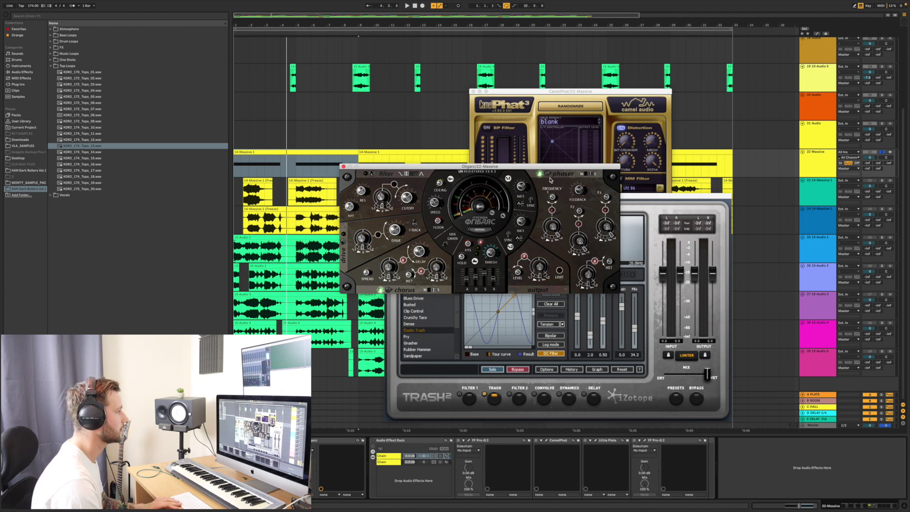
{"action": "key", "text": "space"}
{"action": "key", "text": "space"}
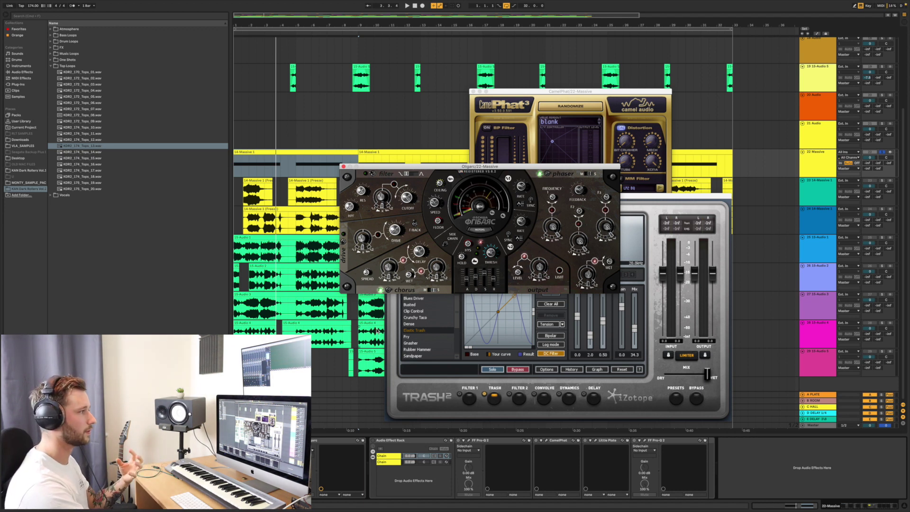
Step: Select the rack's second chain and open its Pro-Q 2, showing the low-pass near 72 Hz
{"action": "left_click", "coordinate": [379, 445]}
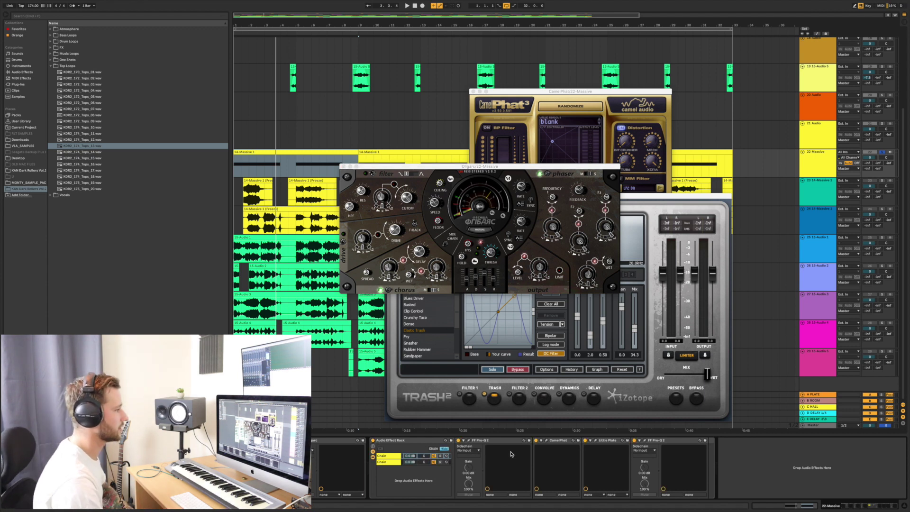
{"action": "left_click", "coordinate": [395, 462]}
{"action": "left_click", "coordinate": [397, 456]}
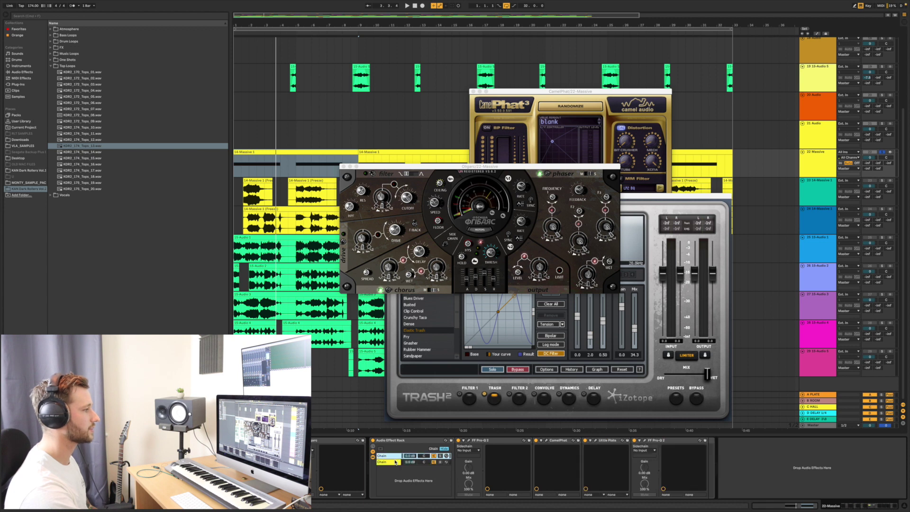
{"action": "left_click", "coordinate": [395, 462]}
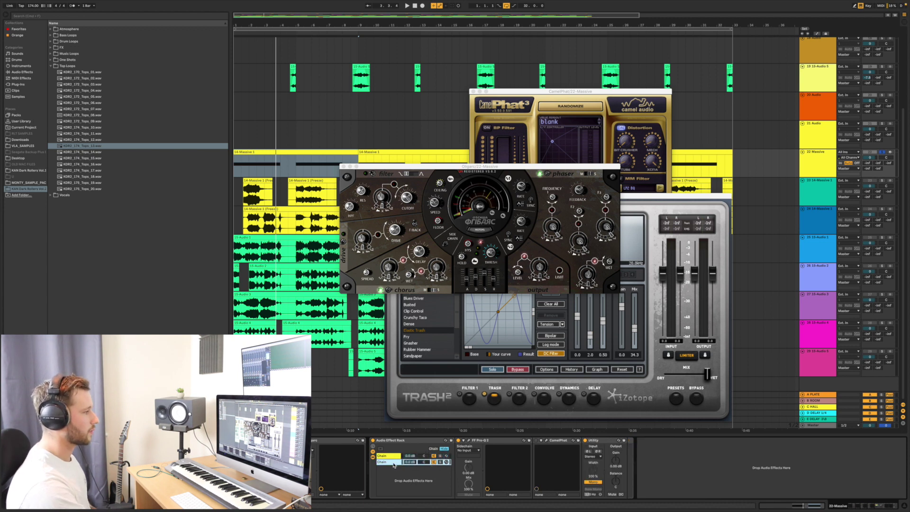
{"action": "left_click", "coordinate": [437, 463]}
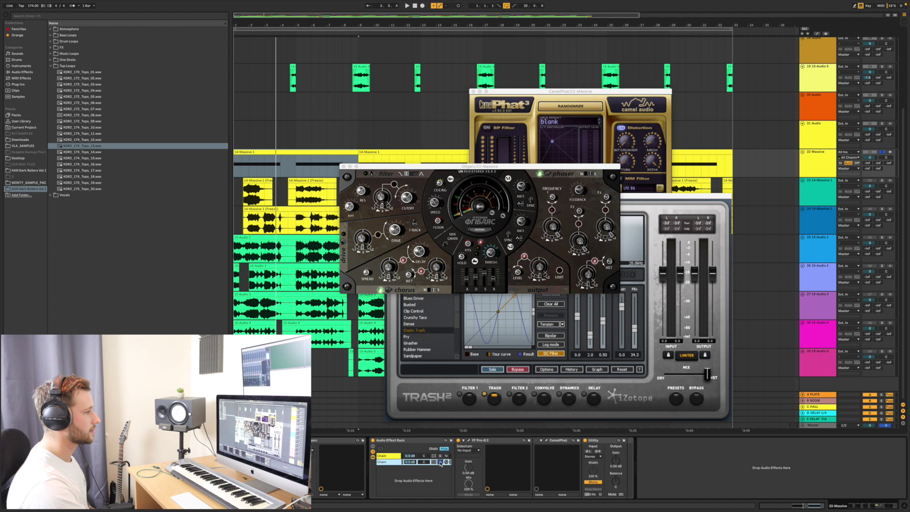
{"action": "left_click", "coordinate": [469, 441]}
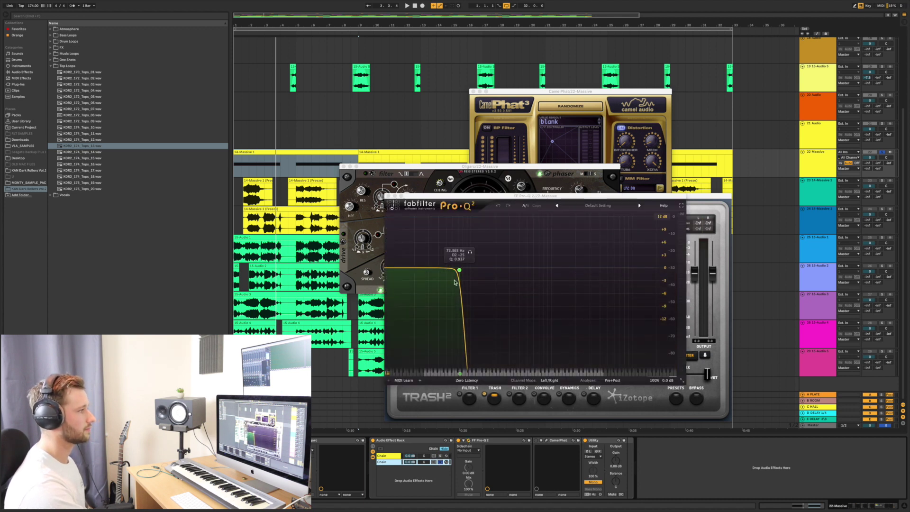
Step: Toggle CamelPhat on and off, then play and solo the second chain's sub bass
{"action": "left_click", "coordinate": [536, 441]}
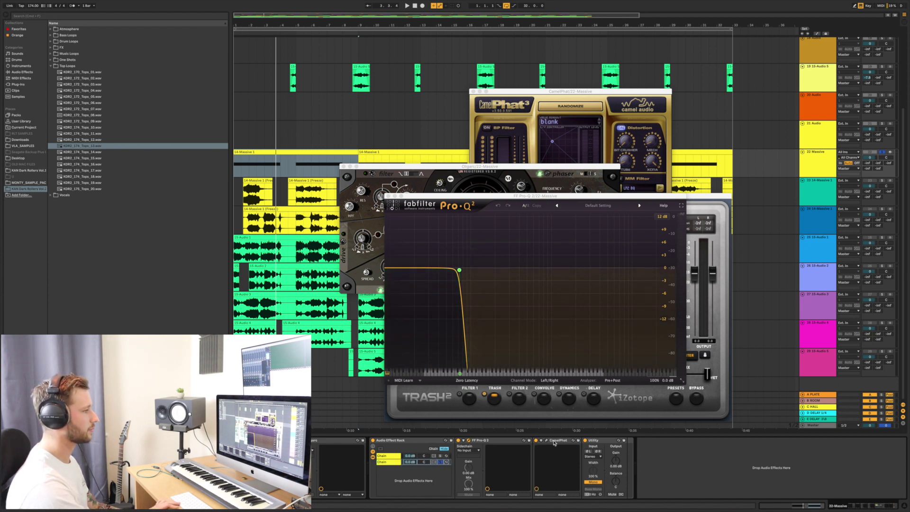
{"action": "left_click", "coordinate": [536, 441]}
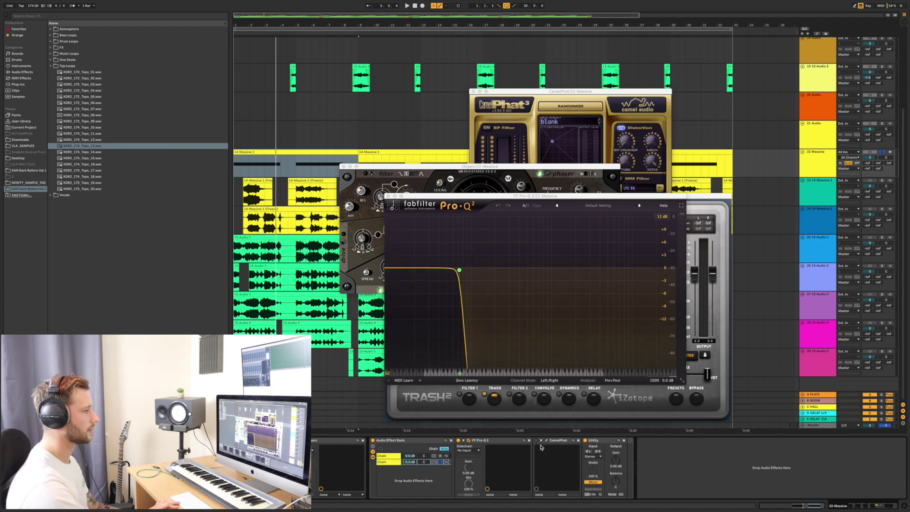
{"action": "left_click", "coordinate": [601, 440]}
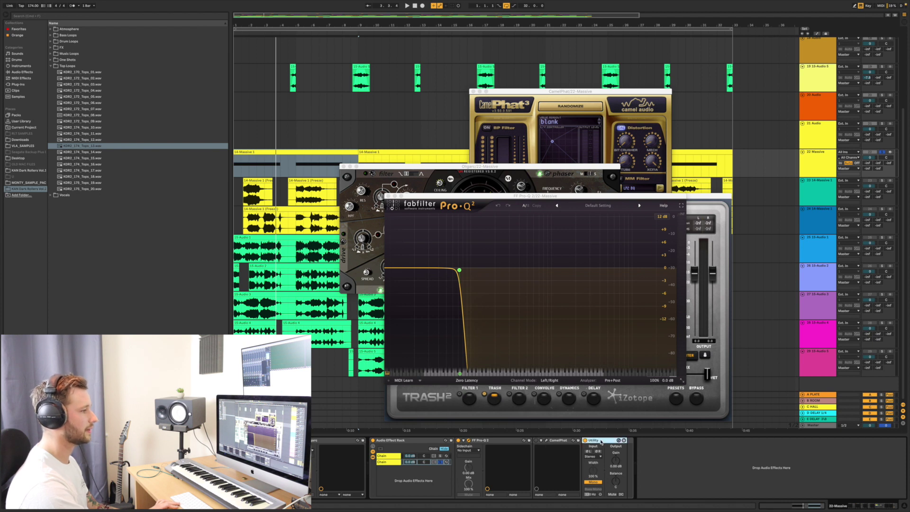
{"action": "key", "text": "space"}
{"action": "left_click", "coordinate": [440, 462]}
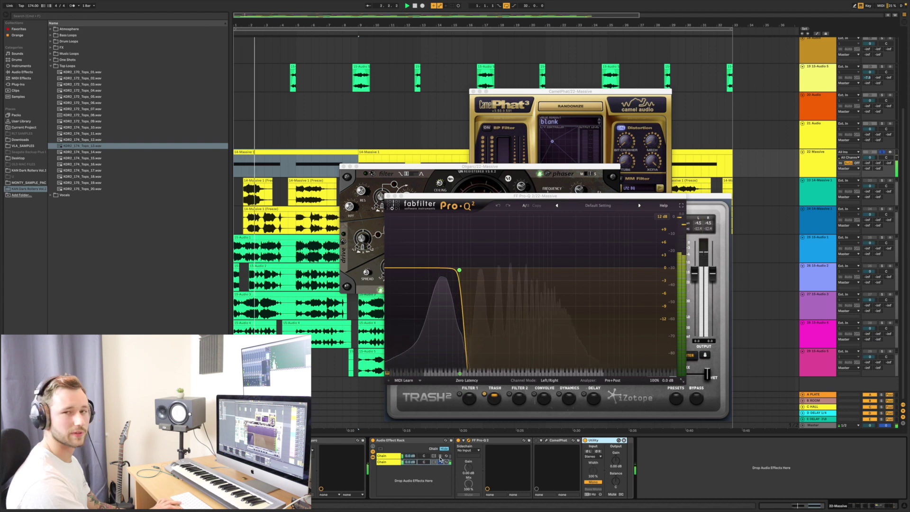
Step: Select the first chain and view its Pro-Q 2 high-pass EQ curve
{"action": "left_click", "coordinate": [440, 456]}
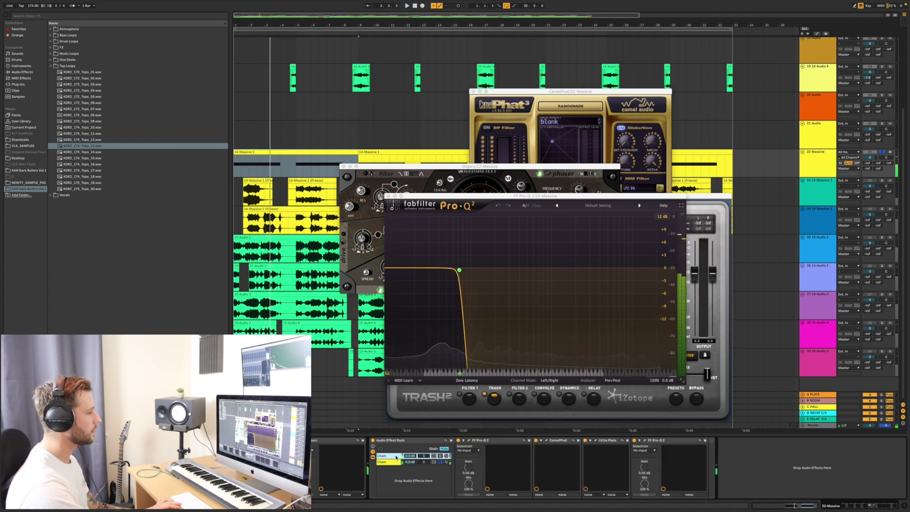
{"action": "left_click", "coordinate": [440, 462]}
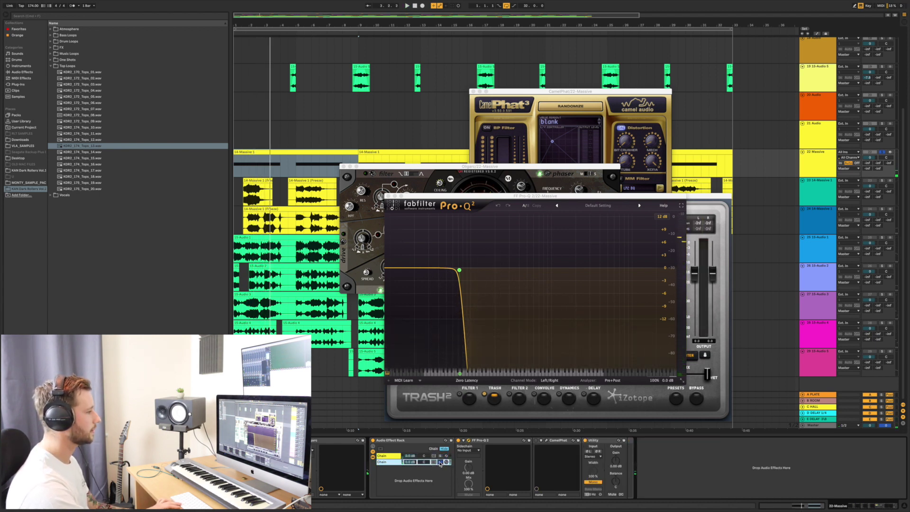
{"action": "left_click", "coordinate": [402, 456]}
{"action": "left_click", "coordinate": [506, 445]}
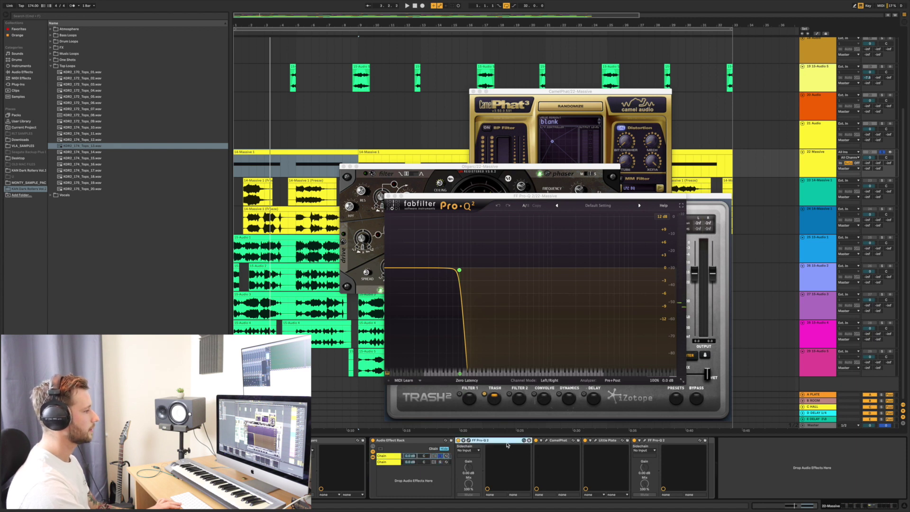
{"action": "left_click", "coordinate": [477, 444]}
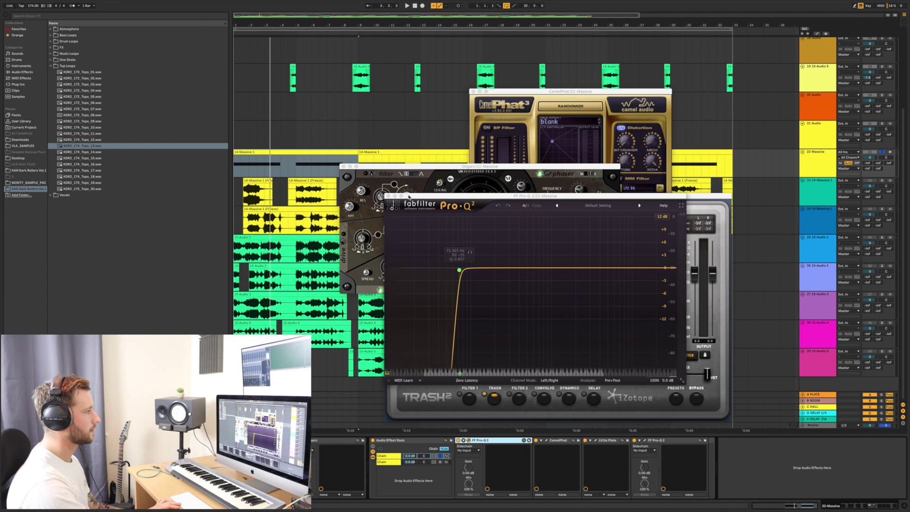
Step: Close the Pro-Q, multi-effect, CamelPhat and Trash 2 windows, then reopen only CamelPhat
{"action": "left_click", "coordinate": [387, 196]}
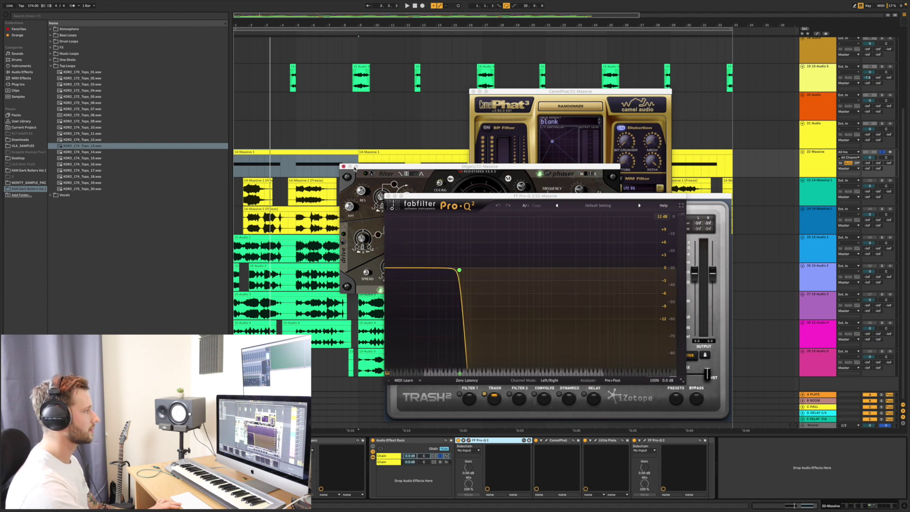
{"action": "left_click", "coordinate": [344, 167]}
{"action": "left_click", "coordinate": [388, 195]}
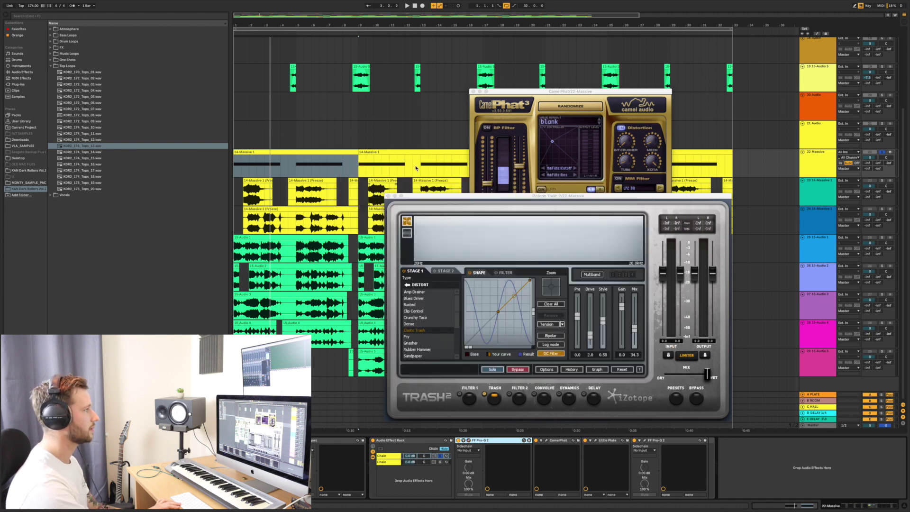
{"action": "left_click", "coordinate": [473, 92]}
{"action": "left_click", "coordinate": [388, 196]}
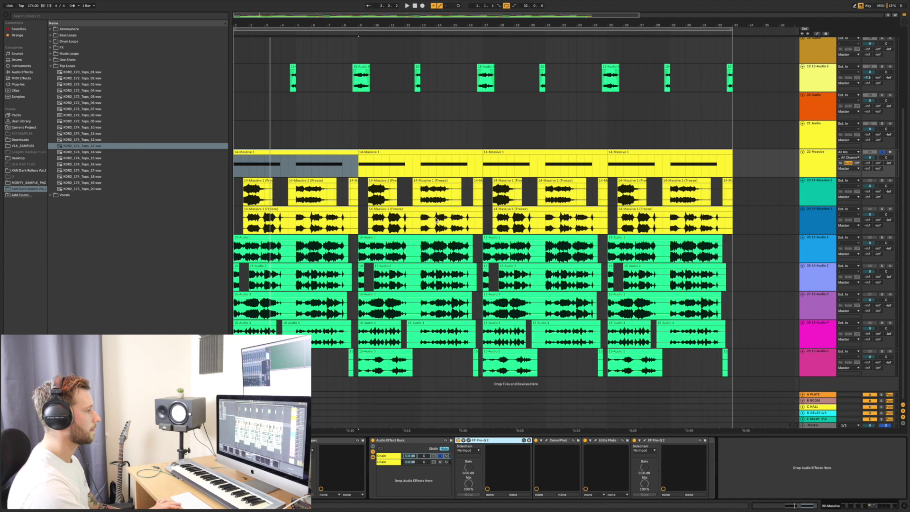
{"action": "left_click", "coordinate": [545, 441]}
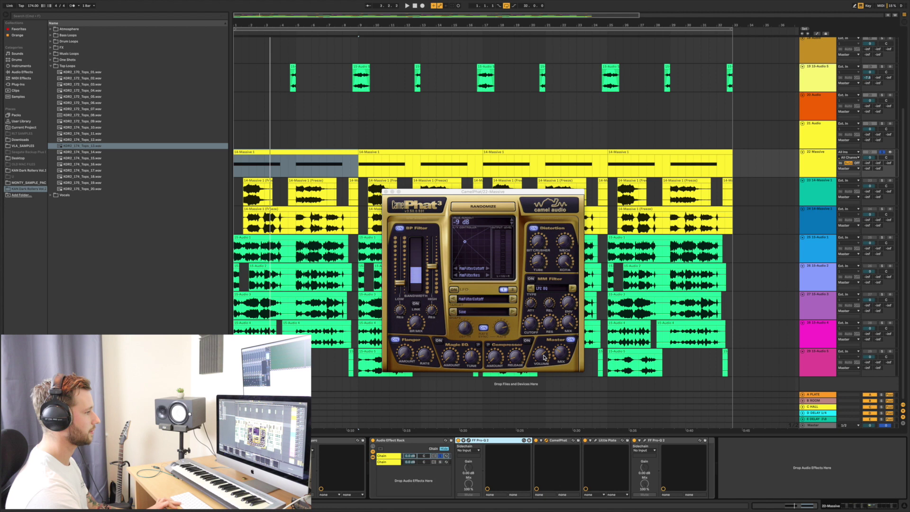
Step: Play the Massive bass from bar 1 several times while the CamelPhat editor stays open
{"action": "key", "text": "space"}
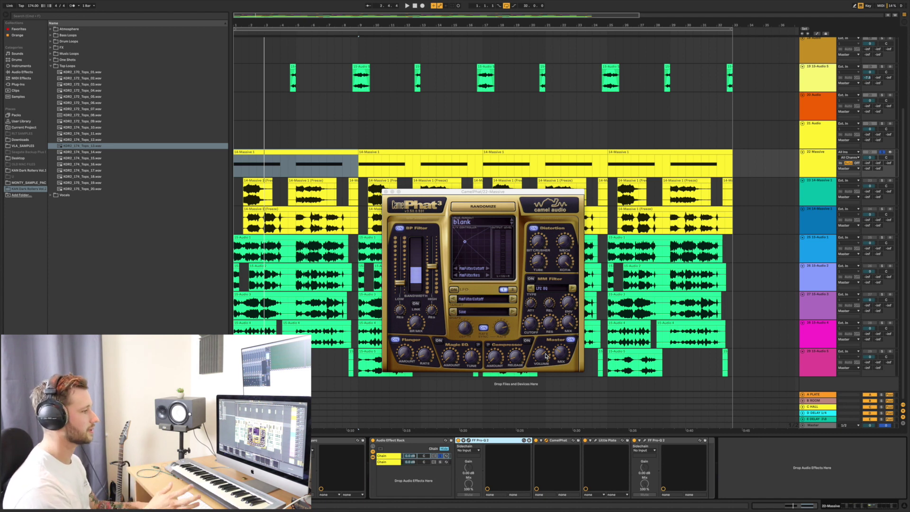
{"action": "key", "text": "space"}
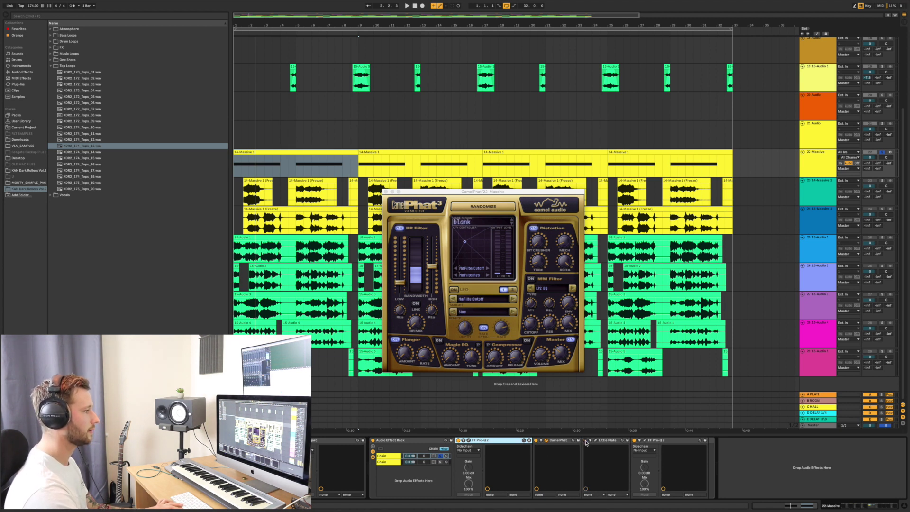
{"action": "key", "text": "space"}
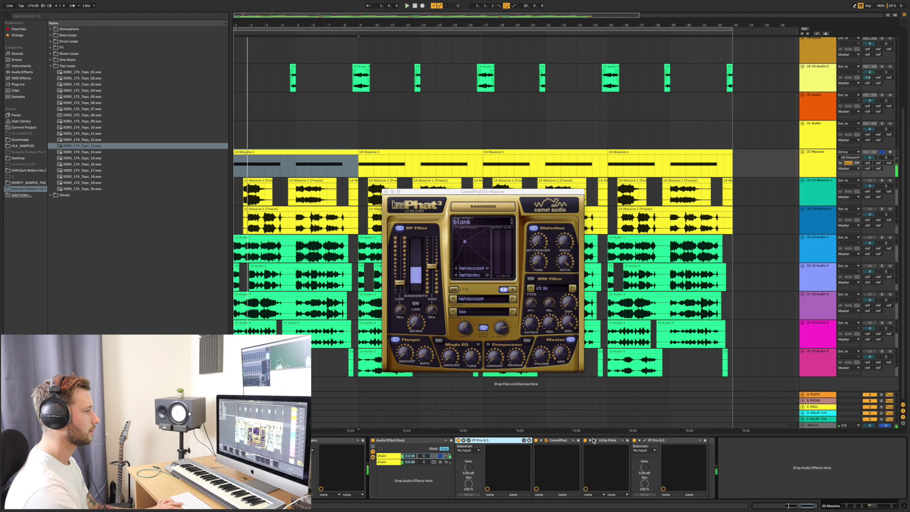
Step: Open the Little Plate and Pro-Q 2 editors and watch the EQ analyzer during playback
{"action": "left_click", "coordinate": [596, 441]}
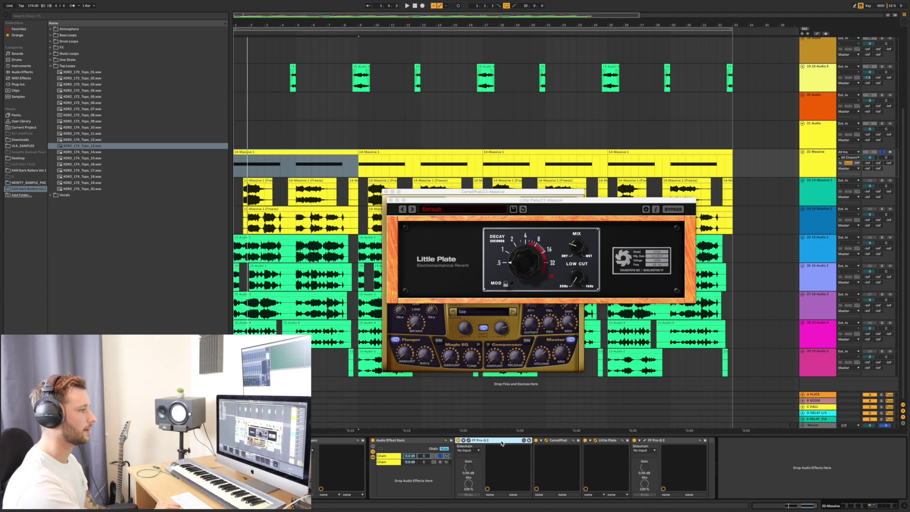
{"action": "left_click", "coordinate": [646, 443]}
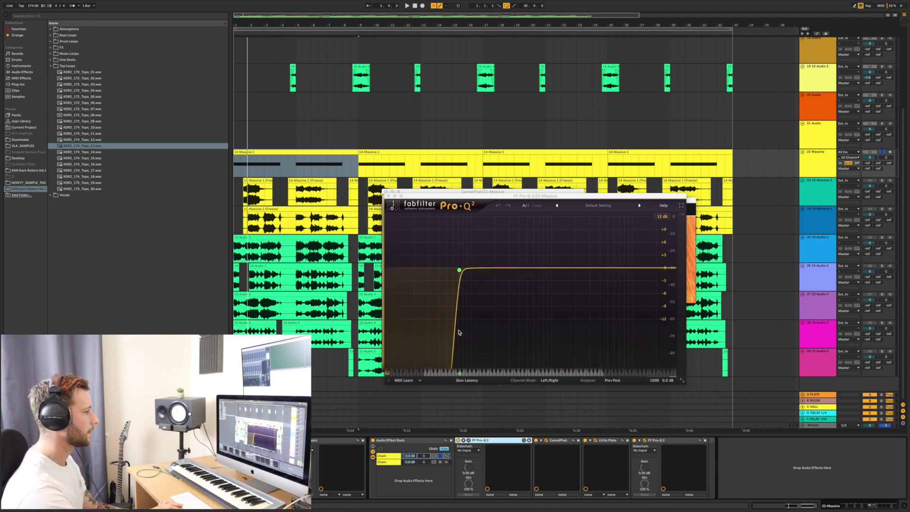
{"action": "key", "text": "space"}
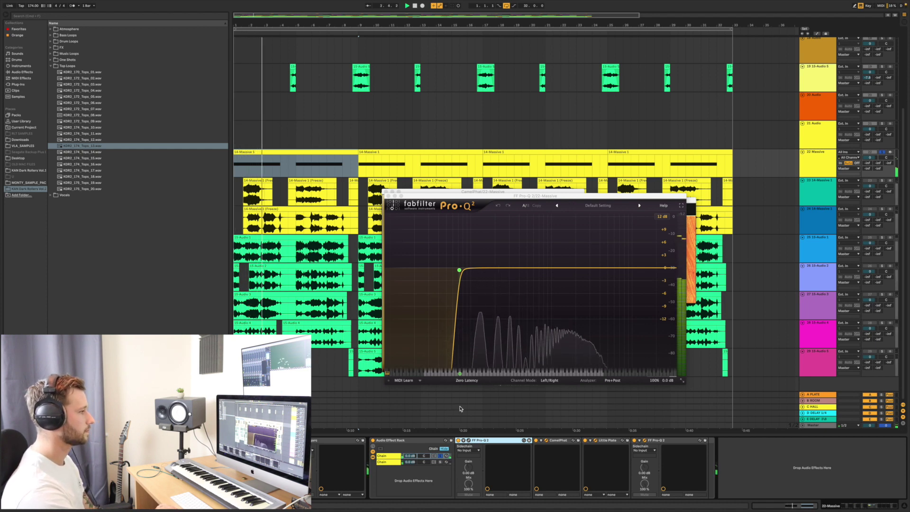
{"action": "key", "text": "space"}
{"action": "left_click", "coordinate": [440, 456]}
{"action": "key", "text": "space"}
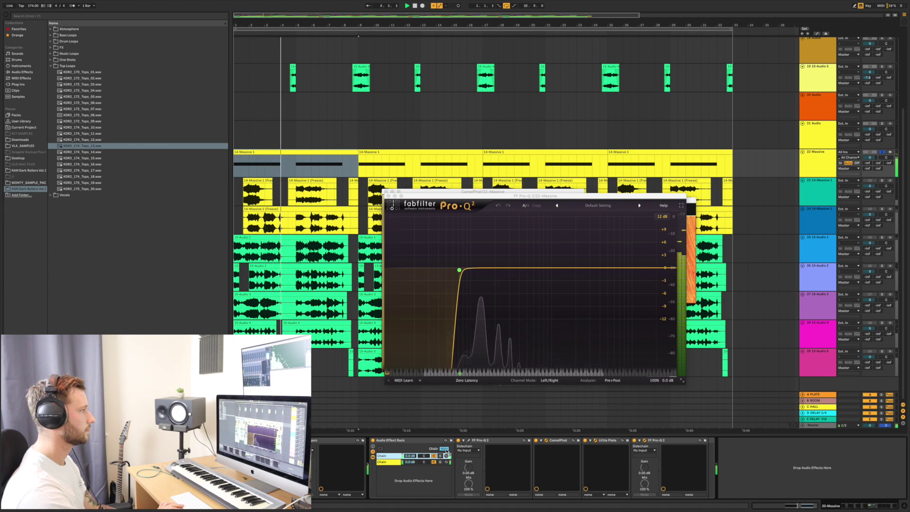
{"action": "key", "text": "space"}
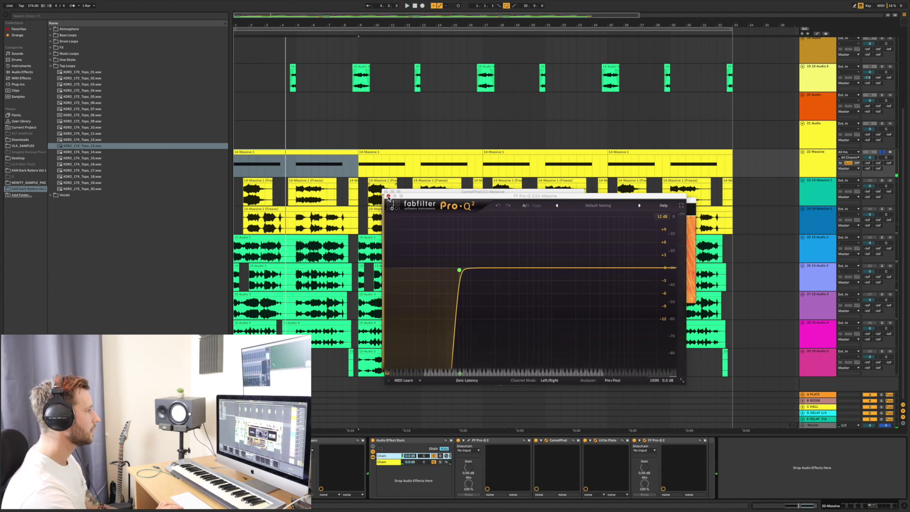
Step: Close the Pro-Q 2, Little Plate and CamelPhat plugin windows
{"action": "left_click", "coordinate": [388, 196]}
{"action": "left_click", "coordinate": [391, 200]}
{"action": "left_click", "coordinate": [385, 192]}
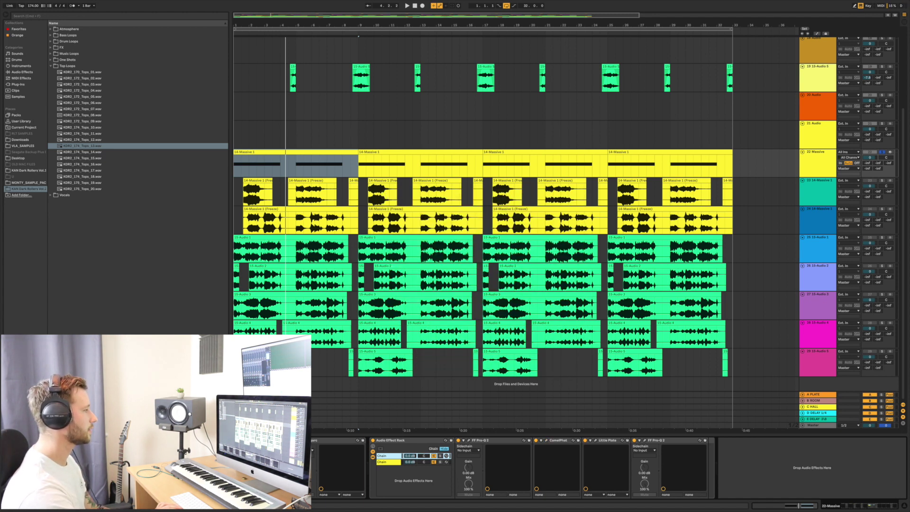
Step: During playback, drag the Ratio on Massive's 5 LFO page from 4 to 1, then close the editor
{"action": "key", "text": "super+alt+p"}
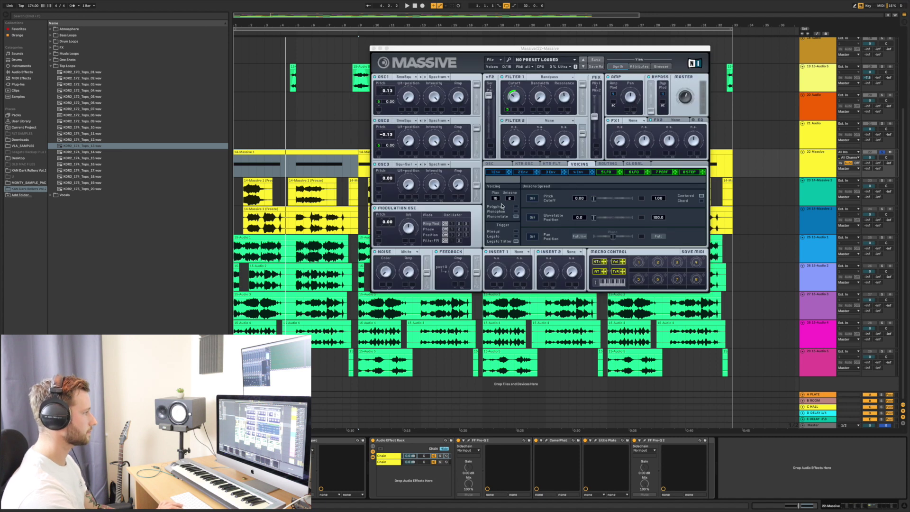
{"action": "key", "text": "space"}
{"action": "left_click", "coordinate": [605, 173]}
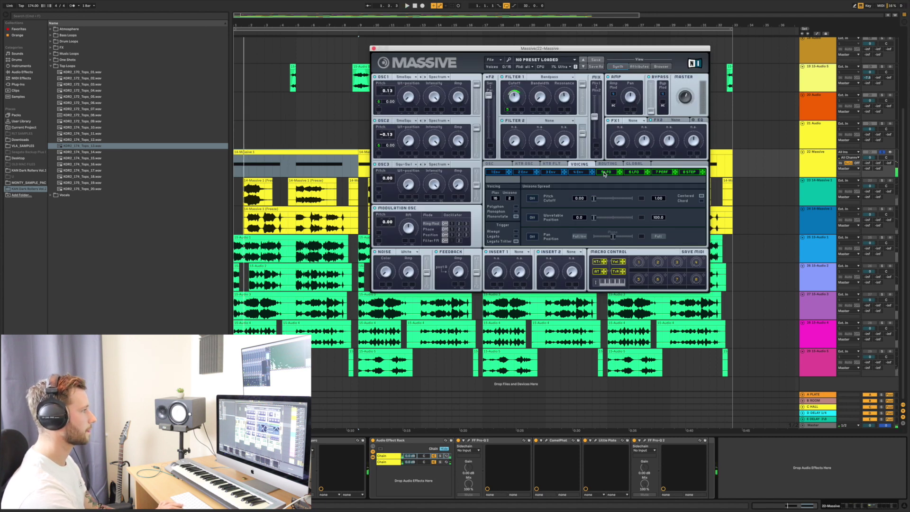
{"action": "left_click", "coordinate": [605, 174]}
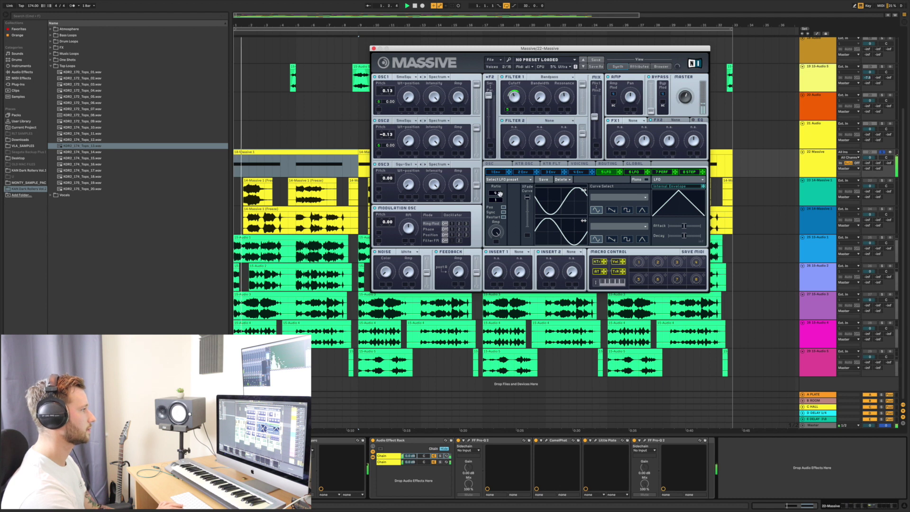
{"action": "left_click_drag", "start_coordinate": [496, 193], "coordinate": [498, 201]}
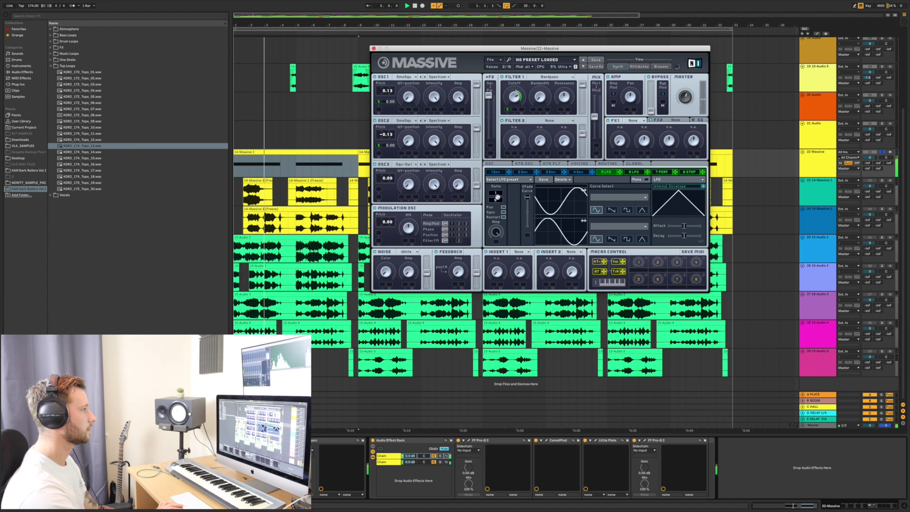
{"action": "left_click", "coordinate": [374, 49]}
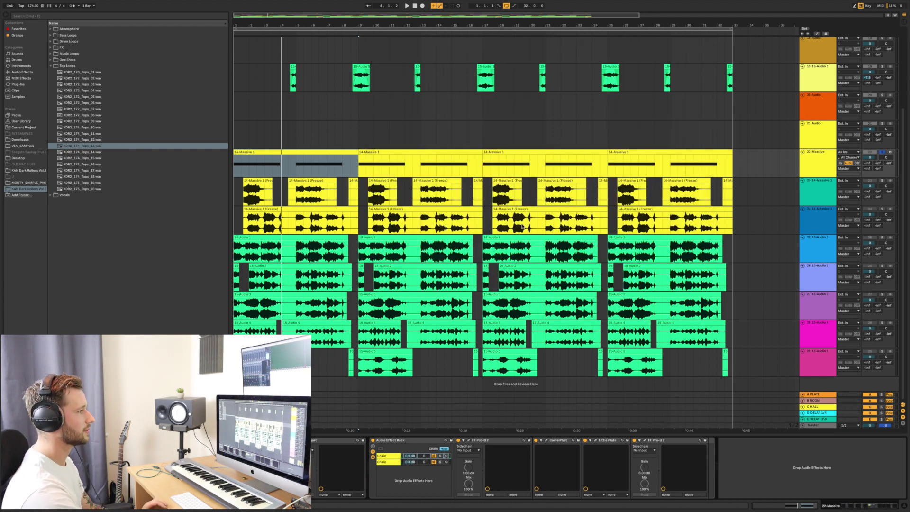
Step: Audition track 25, then track 26 soloed, replaying from bar 5
{"action": "left_click", "coordinate": [619, 258]}
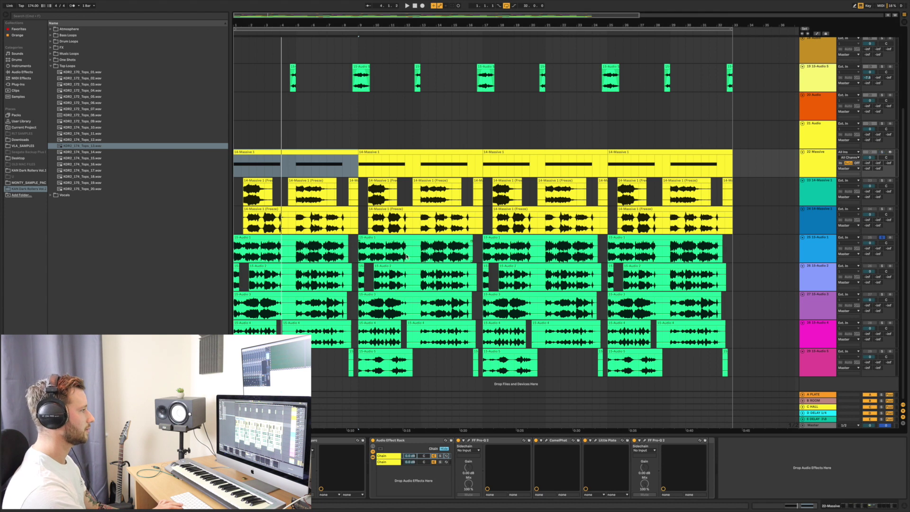
{"action": "left_click", "coordinate": [303, 262]}
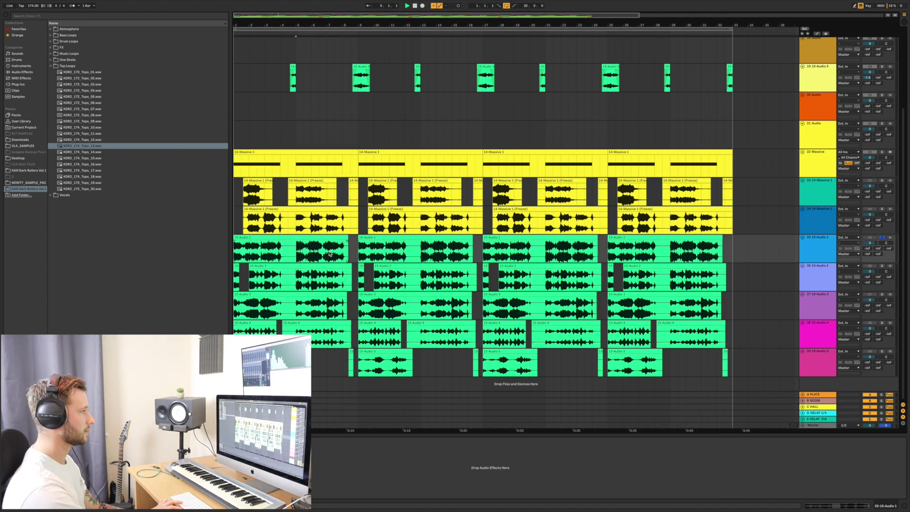
{"action": "key", "text": "space"}
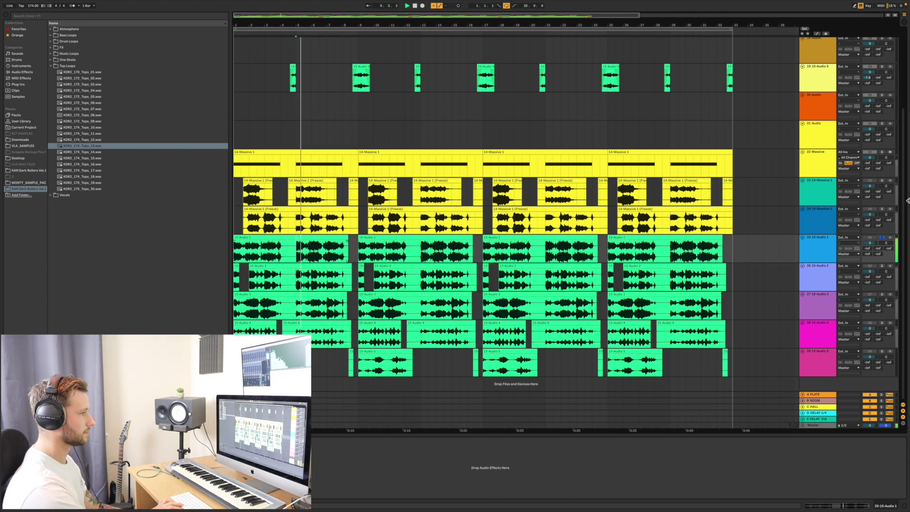
{"action": "left_click", "coordinate": [882, 266]}
{"action": "key", "text": "space"}
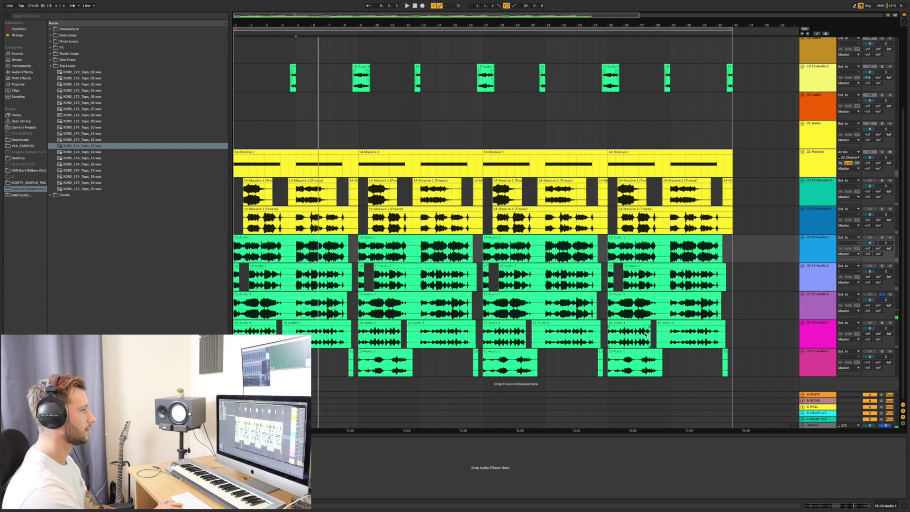
{"action": "key", "text": "space"}
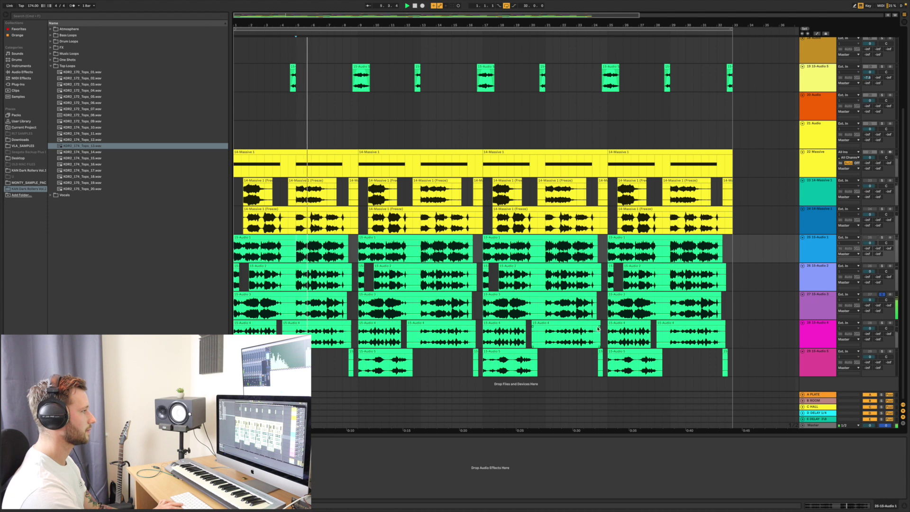
Step: Solo tracks 28 and 29 at bar 9, then the frozen bass, finally only 14-Massive 1
{"action": "left_click", "coordinate": [883, 324]}
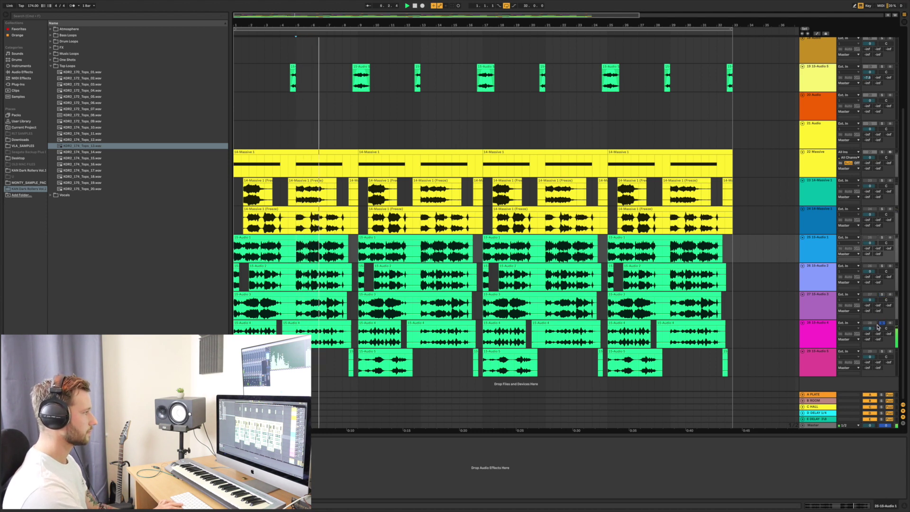
{"action": "left_click", "coordinate": [882, 352]}
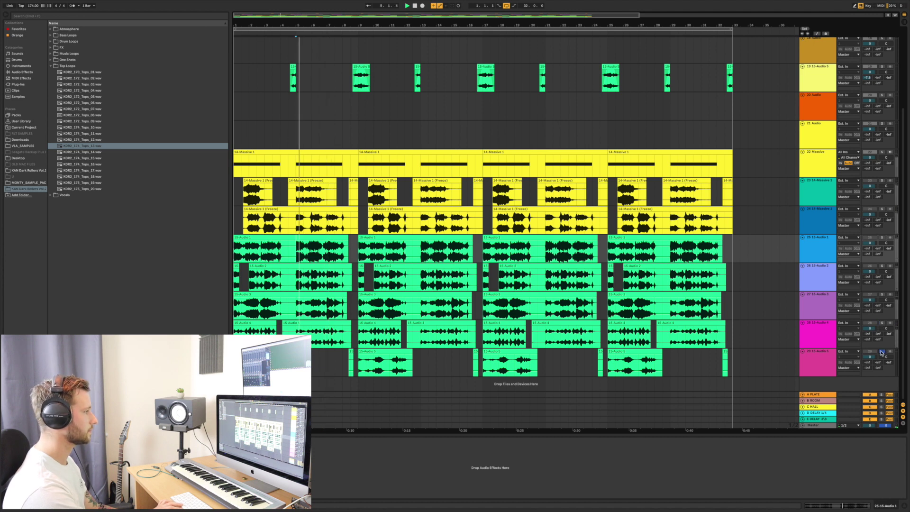
{"action": "left_click", "coordinate": [358, 371]}
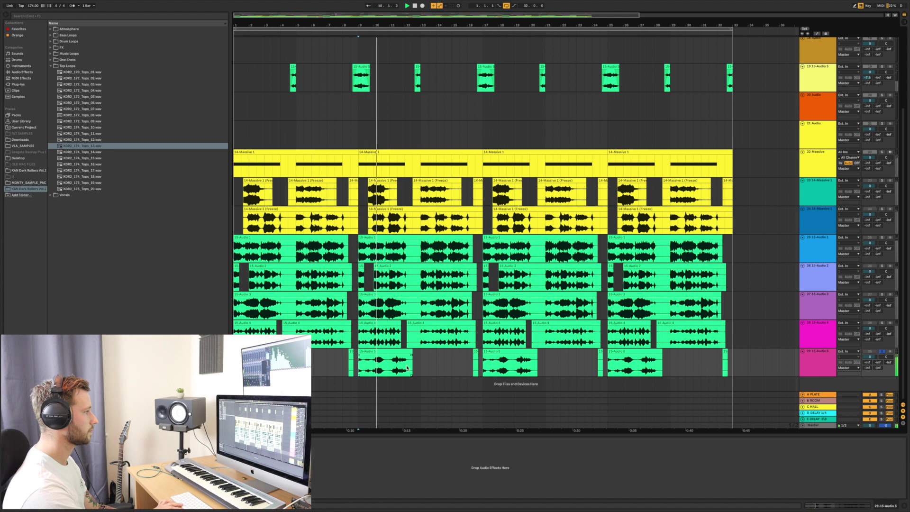
{"action": "left_click", "coordinate": [496, 229]}
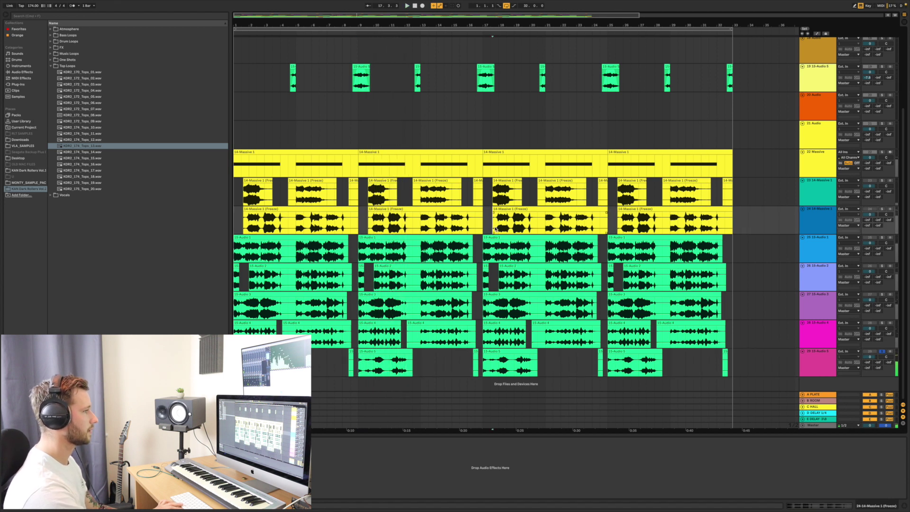
{"action": "left_click", "coordinate": [883, 210]}
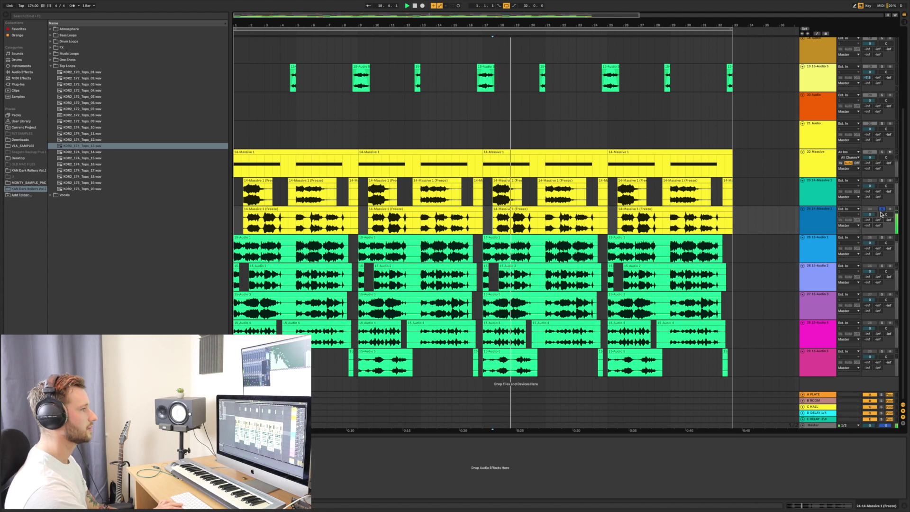
{"action": "left_click", "coordinate": [883, 182]}
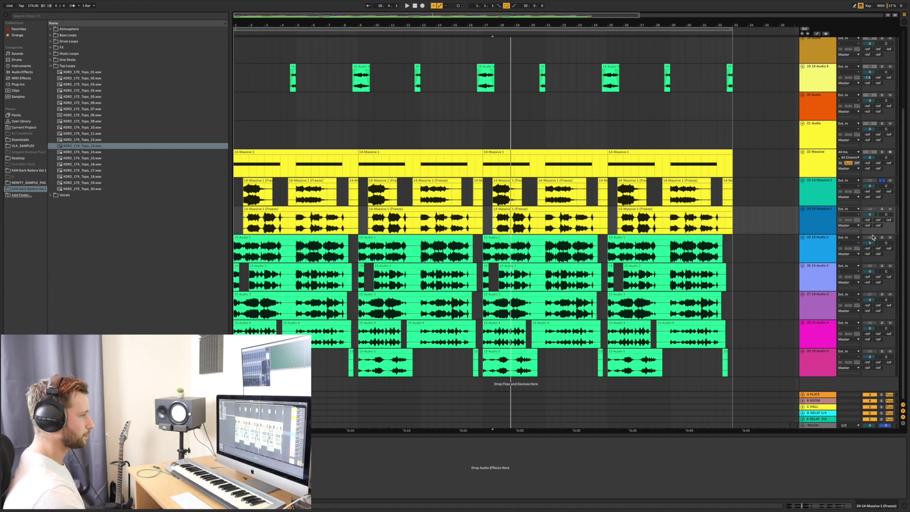
Step: Unfold 1 Group and 7 Group, then fold 1 Group to expose the lower tracks
{"action": "left_click", "coordinate": [883, 182]}
{"action": "scroll", "coordinate": [246, 271], "scroll_direction": "up", "scroll_amount": 5}
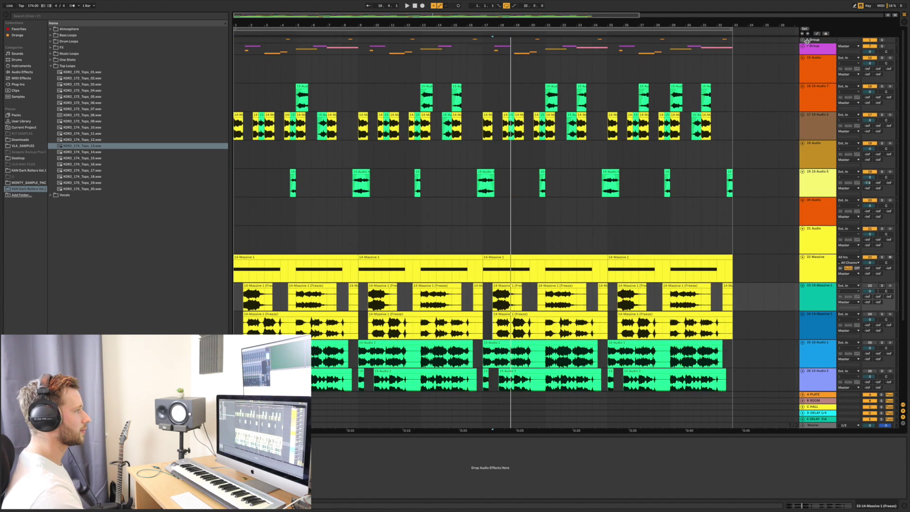
{"action": "left_click", "coordinate": [807, 41]}
{"action": "scroll", "coordinate": [566, 178], "scroll_direction": "down", "scroll_amount": 8}
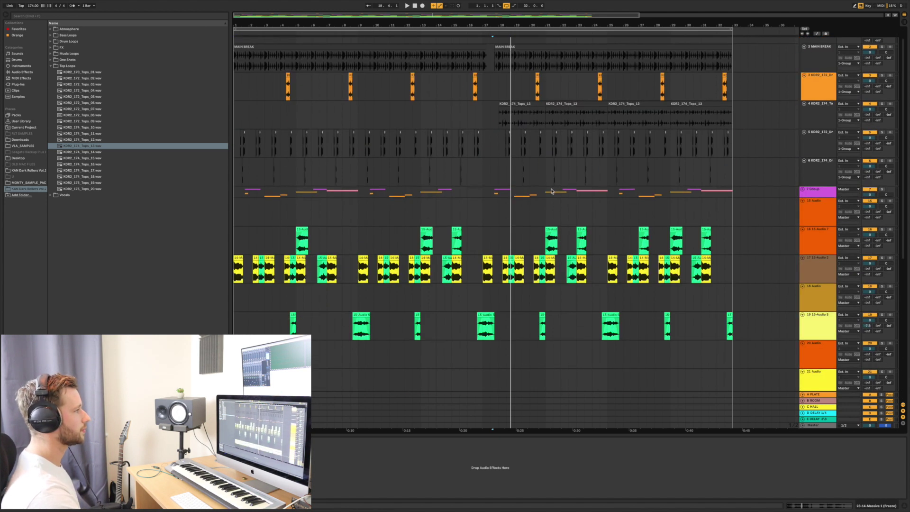
{"action": "scroll", "coordinate": [776, 144], "scroll_direction": "up", "scroll_amount": 3}
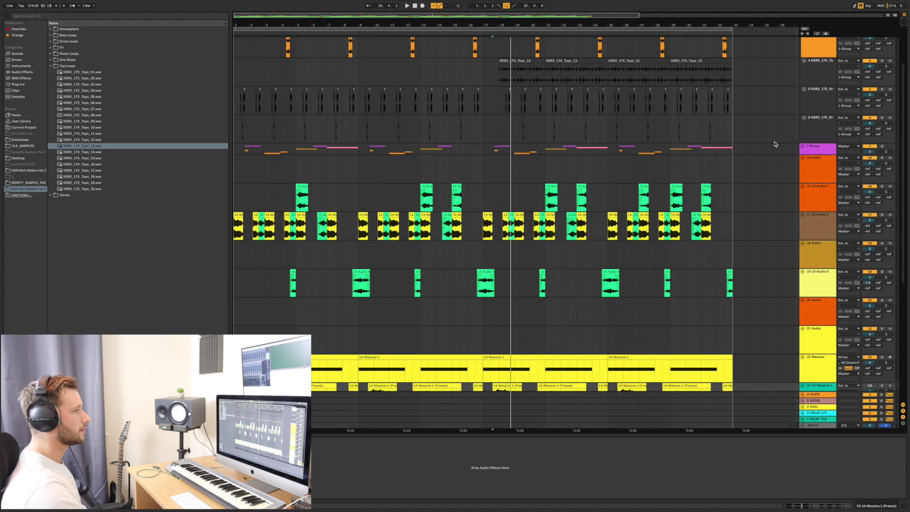
{"action": "left_click", "coordinate": [803, 148]}
{"action": "scroll", "coordinate": [794, 66], "scroll_direction": "up", "scroll_amount": 3}
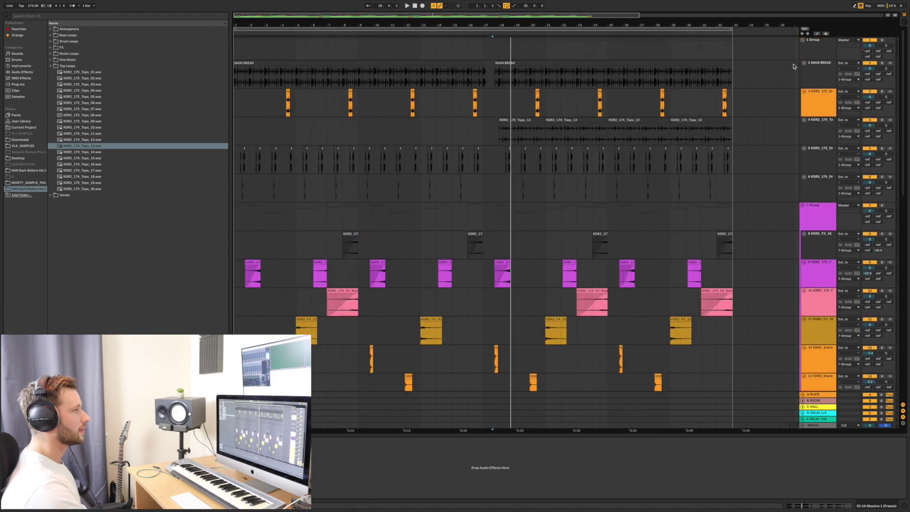
{"action": "left_click", "coordinate": [803, 40]}
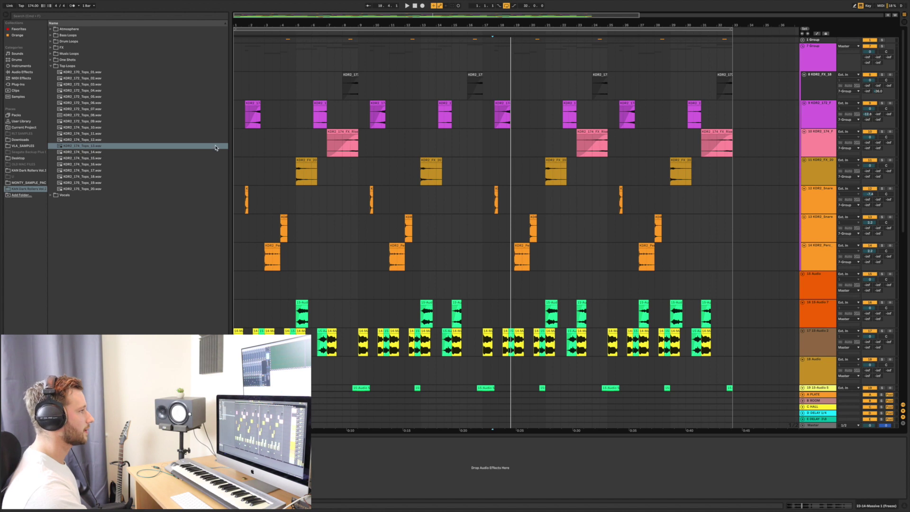
Step: Play from bar 1 with 7 Group soloed, switch solo to 1 Group, then back to 7 Group
{"action": "left_click", "coordinate": [882, 48]}
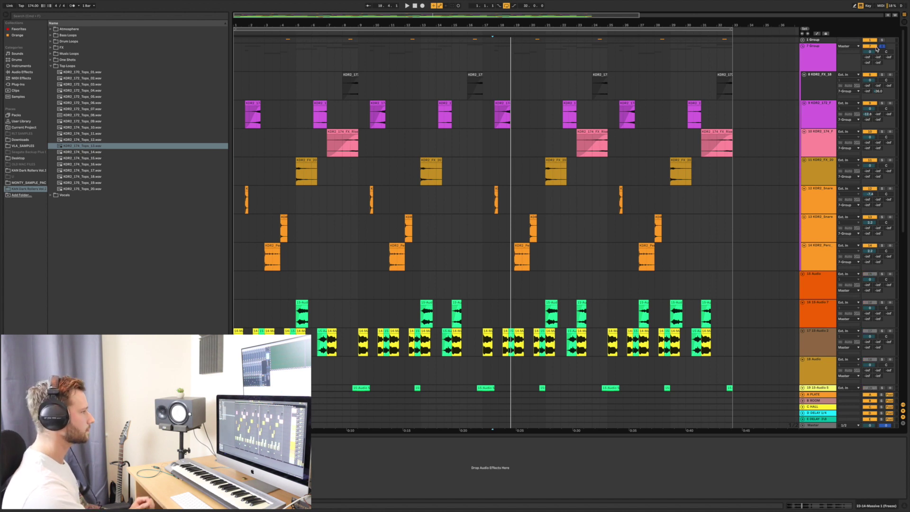
{"action": "left_click", "coordinate": [235, 78]}
{"action": "key", "text": "space"}
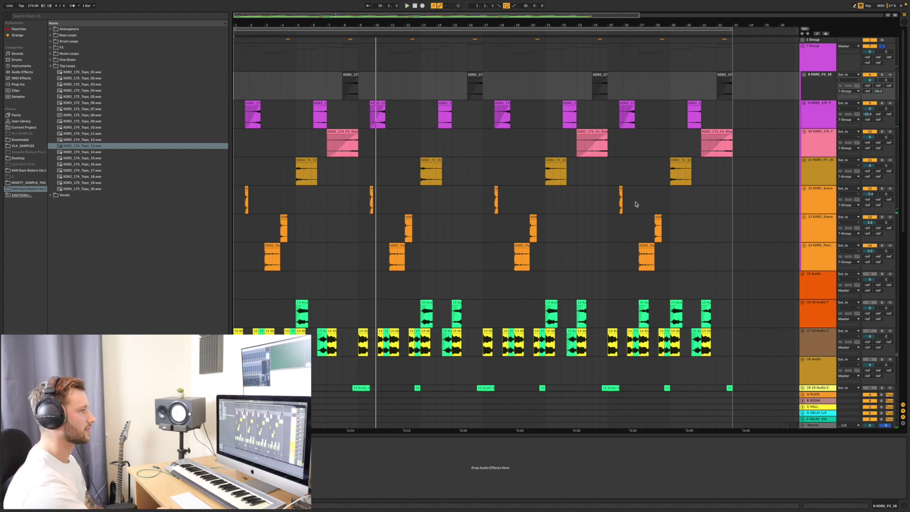
{"action": "left_click", "coordinate": [882, 40]}
{"action": "key", "text": "space"}
{"action": "key", "text": "space"}
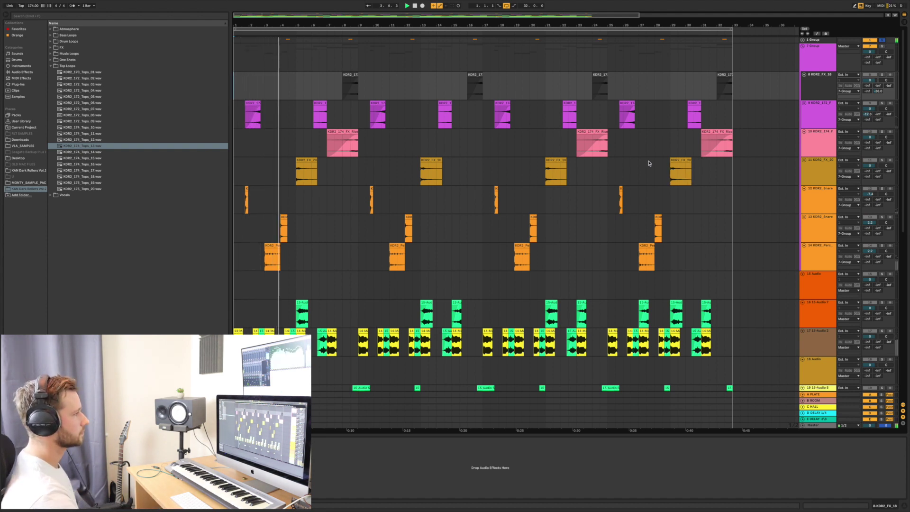
{"action": "key", "text": "space"}
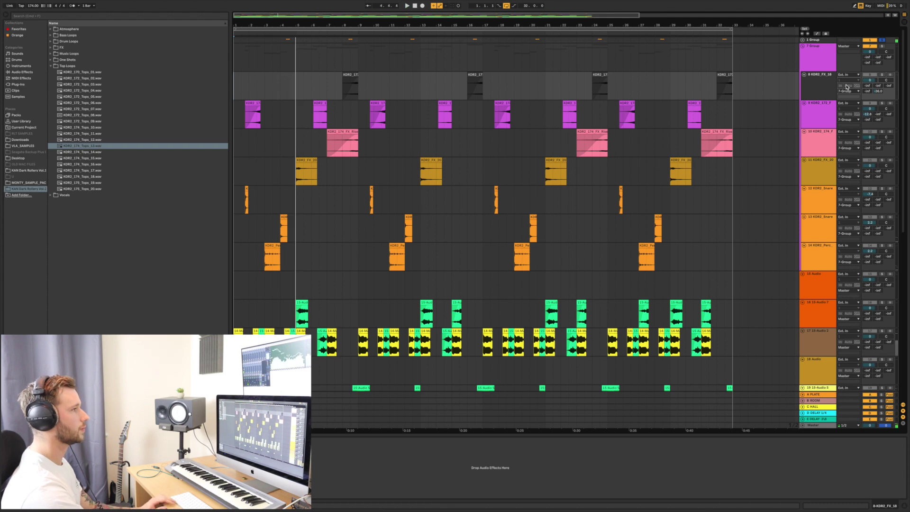
{"action": "left_click", "coordinate": [883, 46]}
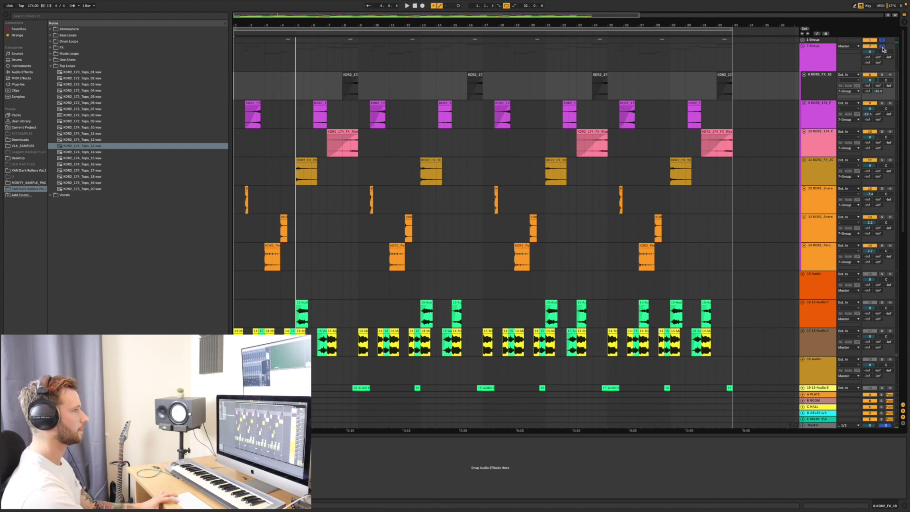
{"action": "key", "text": "space"}
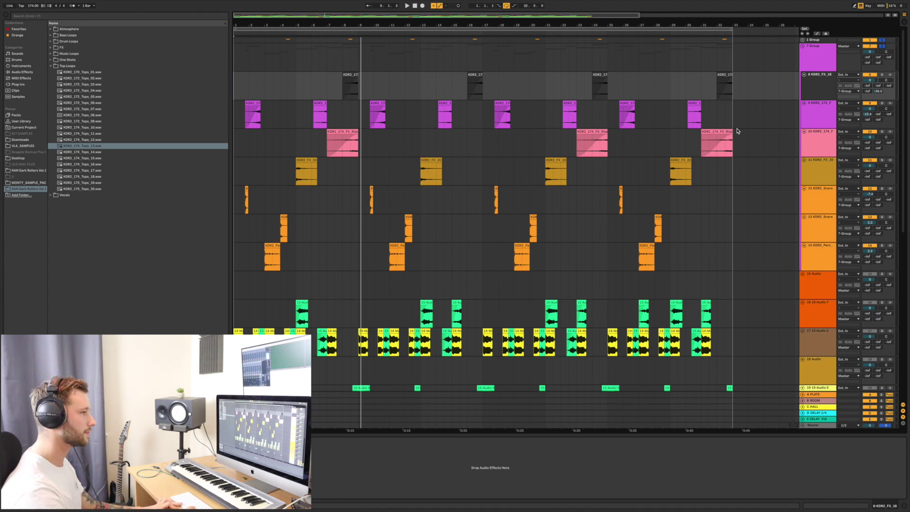
Step: Solo track 17, play from its first clip, and show its Pro-Q 2 high-cut near 90 Hz
{"action": "scroll", "coordinate": [539, 248], "scroll_direction": "down", "scroll_amount": 8}
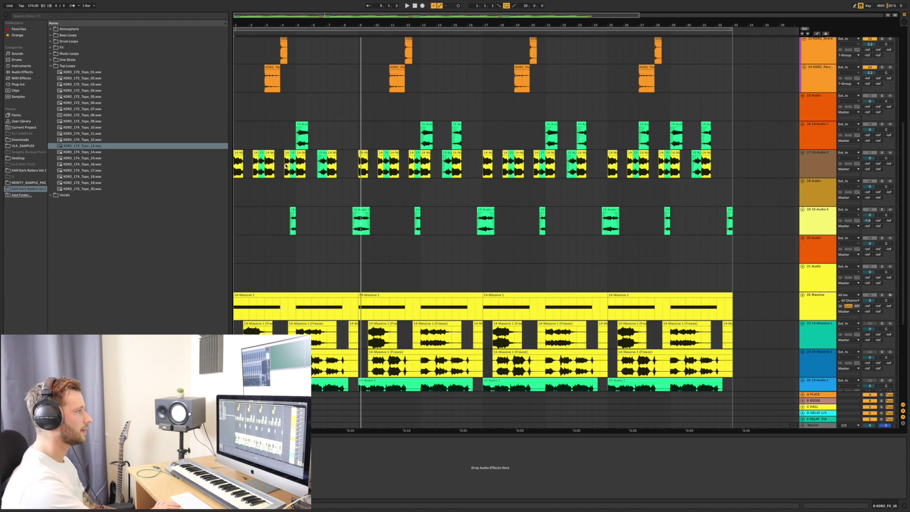
{"action": "left_click", "coordinate": [240, 186]}
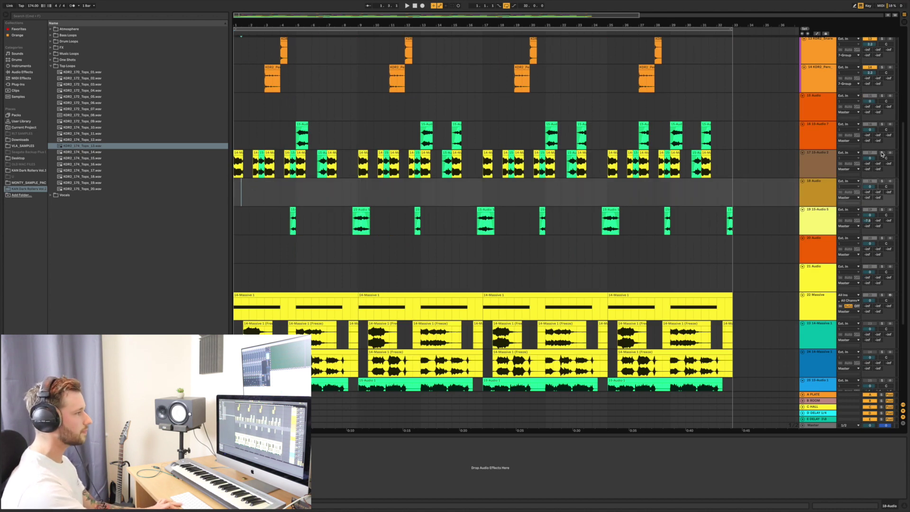
{"action": "left_click", "coordinate": [882, 153]}
{"action": "left_click", "coordinate": [246, 167]}
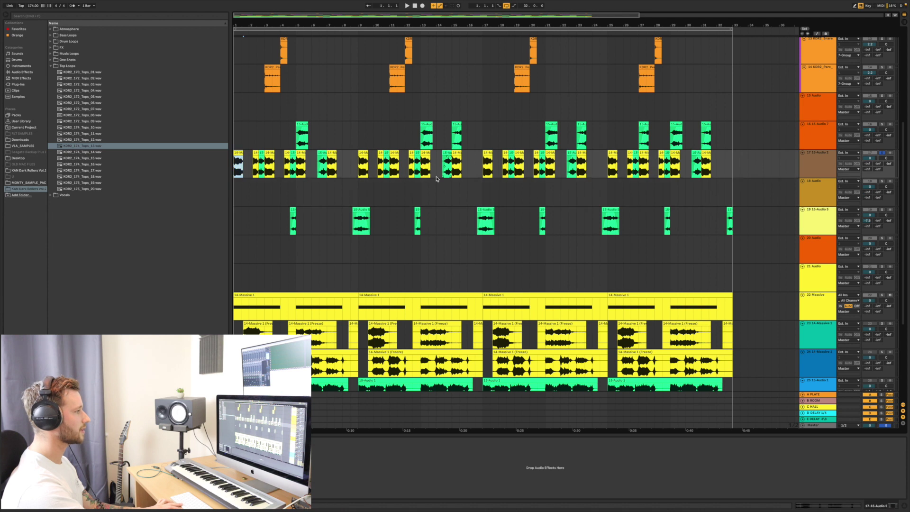
{"action": "key", "text": "space"}
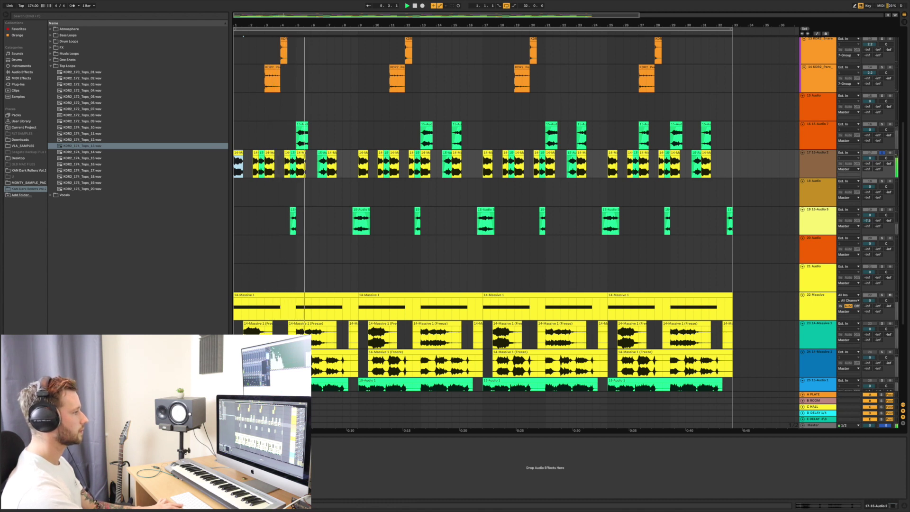
{"action": "key", "text": "super+alt+p"}
{"action": "scroll", "coordinate": [326, 391], "scroll_direction": "down", "scroll_amount": 4}
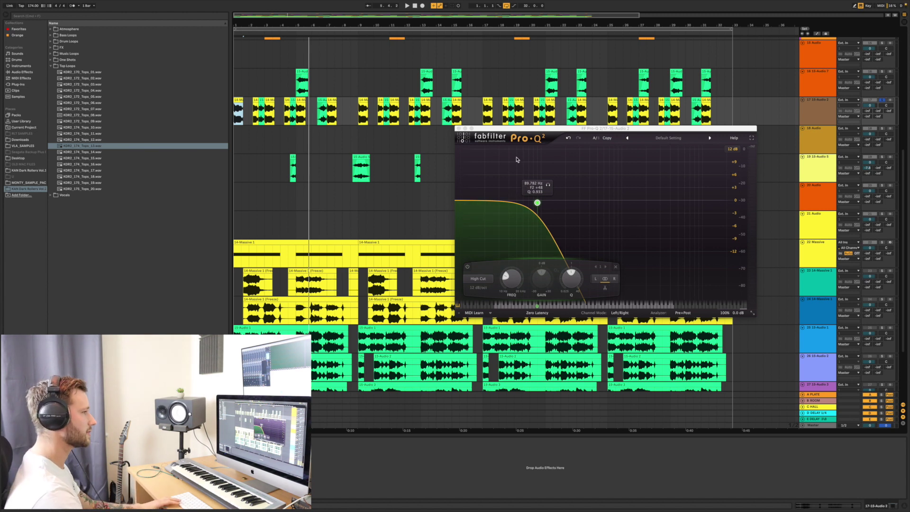
Step: Toggle track 17's solo off and on, bring back the drum group, and play from bar 1
{"action": "left_click", "coordinate": [882, 100]}
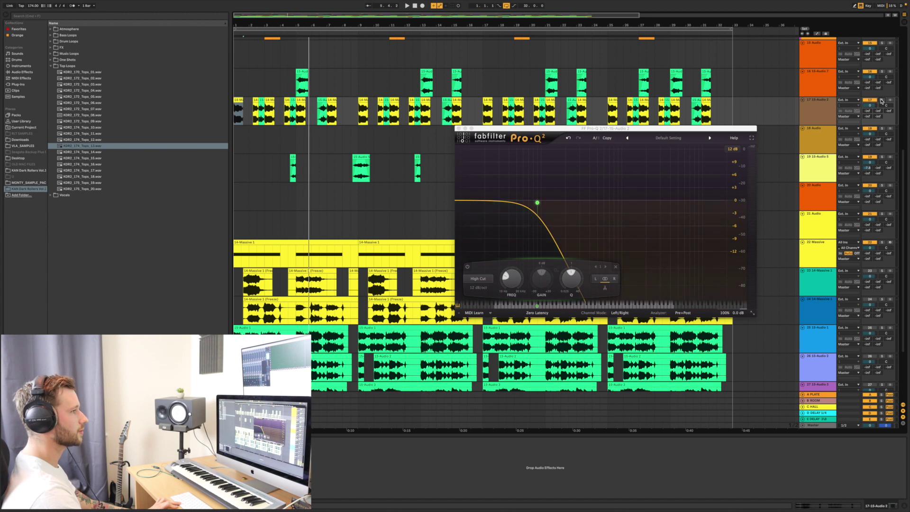
{"action": "left_click", "coordinate": [882, 101]}
{"action": "scroll", "coordinate": [883, 101], "scroll_direction": "up", "scroll_amount": 10}
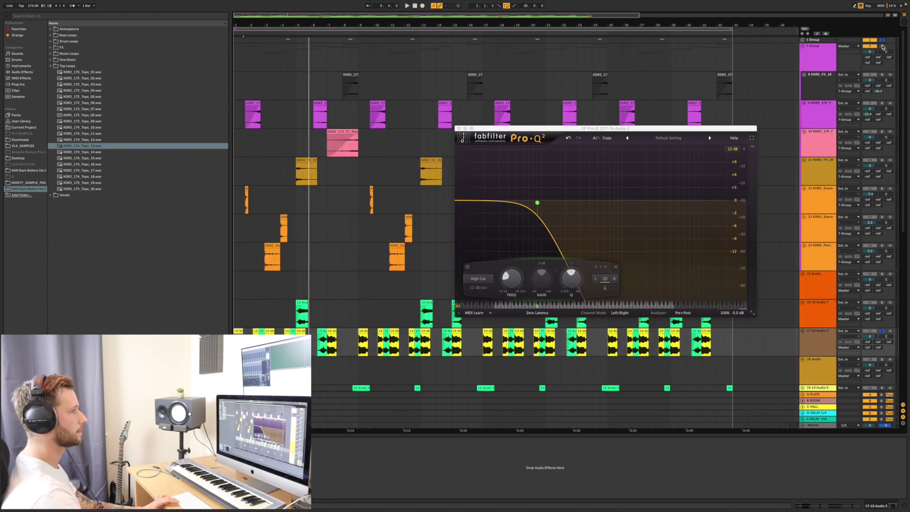
{"action": "left_click", "coordinate": [882, 46]}
{"action": "scroll", "coordinate": [356, 209], "scroll_direction": "down", "scroll_amount": 3}
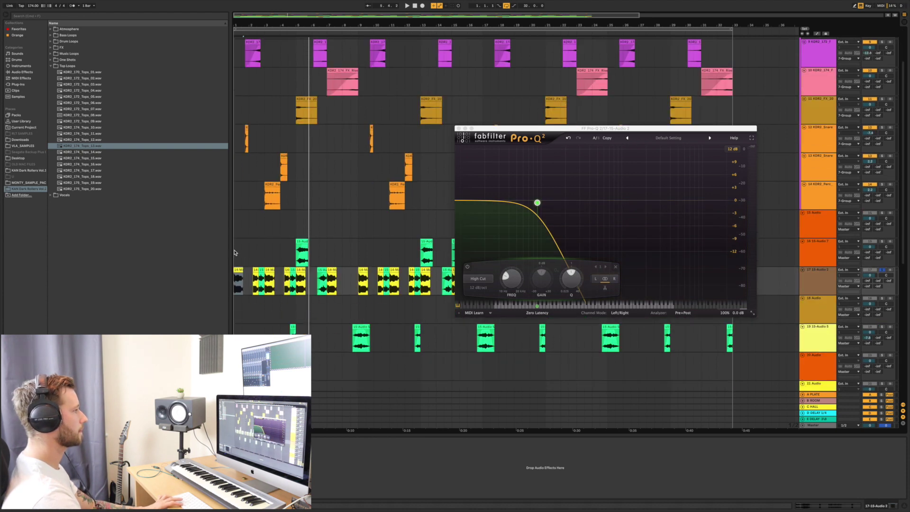
{"action": "left_click", "coordinate": [234, 252]}
{"action": "key", "text": "space"}
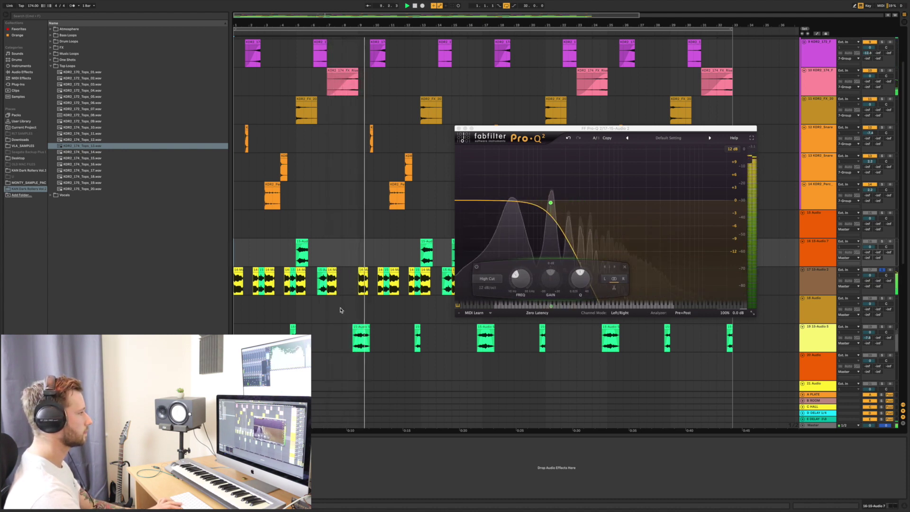
{"action": "key", "text": "space"}
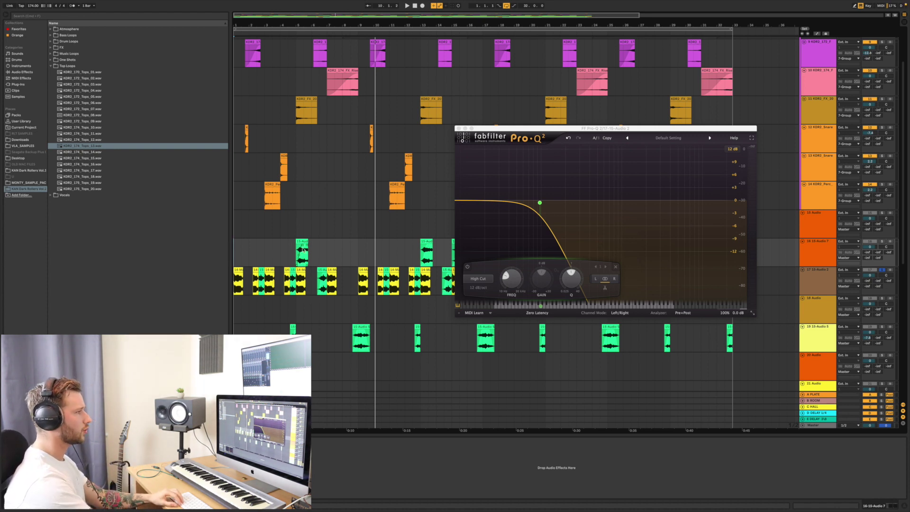
Step: Close the EQ, solo track 16, set playback at its bar-5 clip and select the track
{"action": "key", "text": "super+alt+p"}
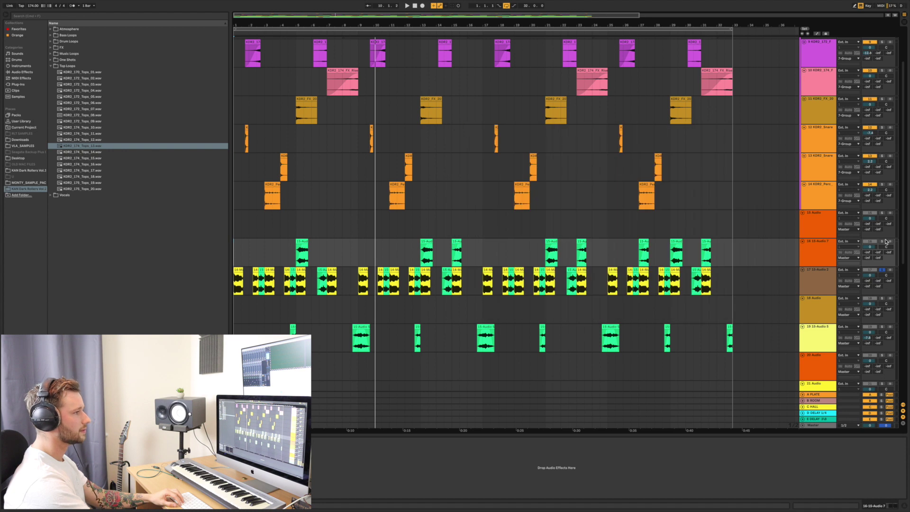
{"action": "left_click", "coordinate": [883, 241]}
{"action": "left_click", "coordinate": [287, 251]}
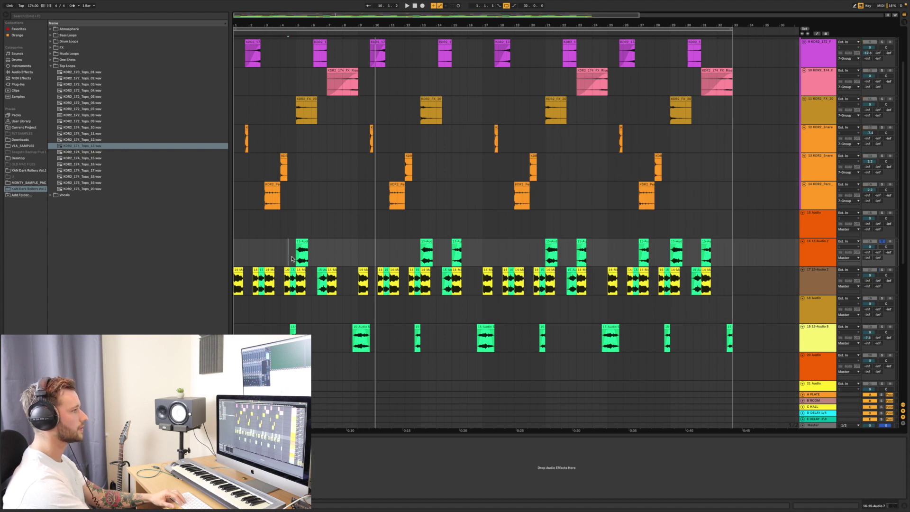
{"action": "scroll", "coordinate": [335, 359], "scroll_direction": "down", "scroll_amount": 5}
{"action": "scroll", "coordinate": [325, 187], "scroll_direction": "up", "scroll_amount": 3}
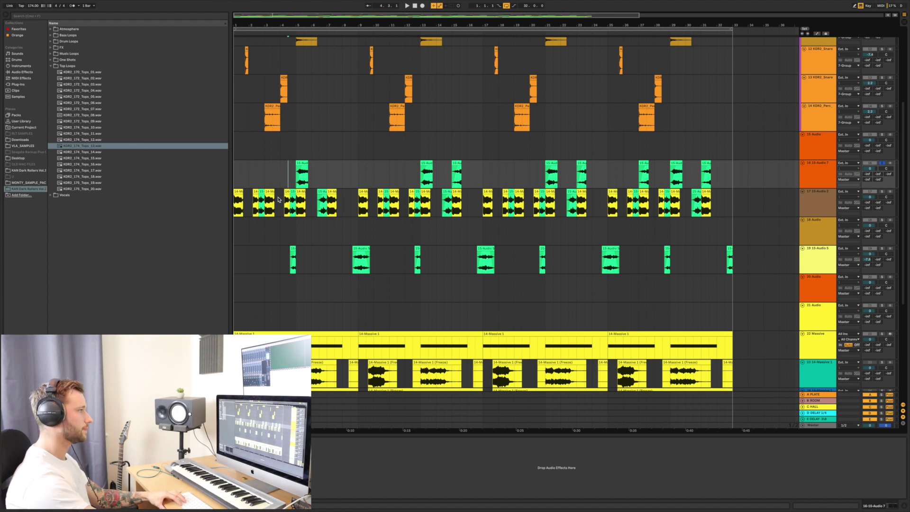
{"action": "left_click", "coordinate": [299, 181]}
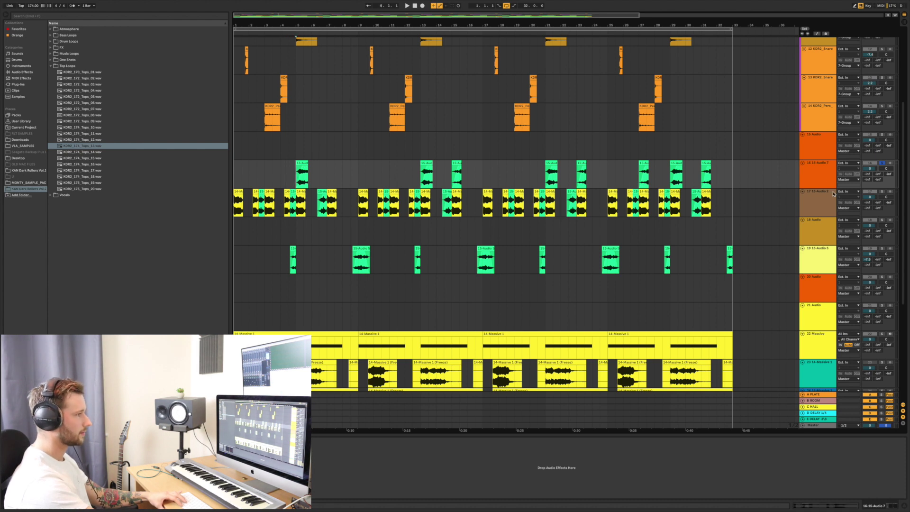
{"action": "left_click", "coordinate": [827, 170]}
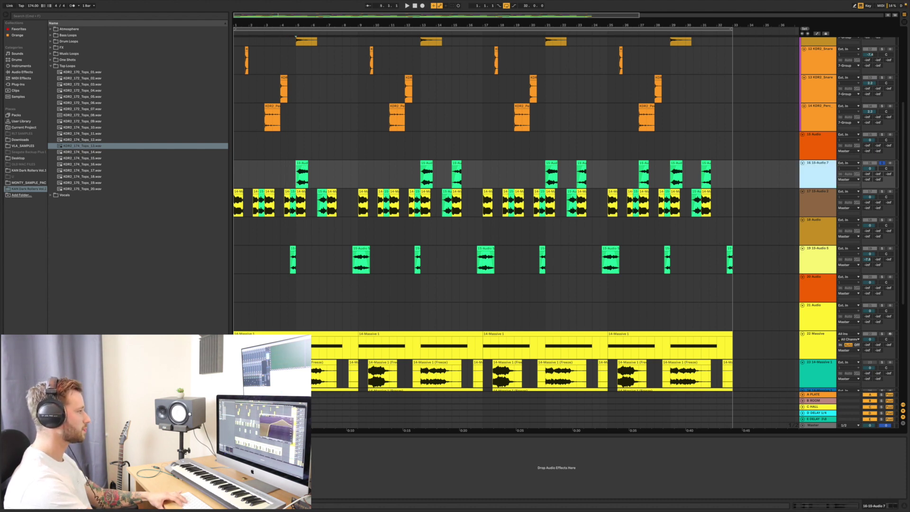
{"action": "mouse_move", "coordinate": [727, 132]}
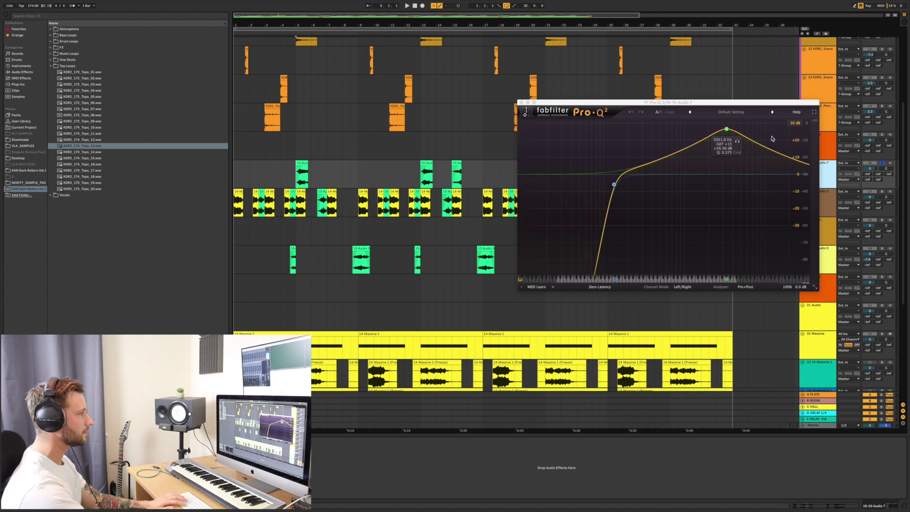
Step: Play track 16 briefly, view Little Plate beside Pro-Q 2, then close both windows
{"action": "key", "text": "space"}
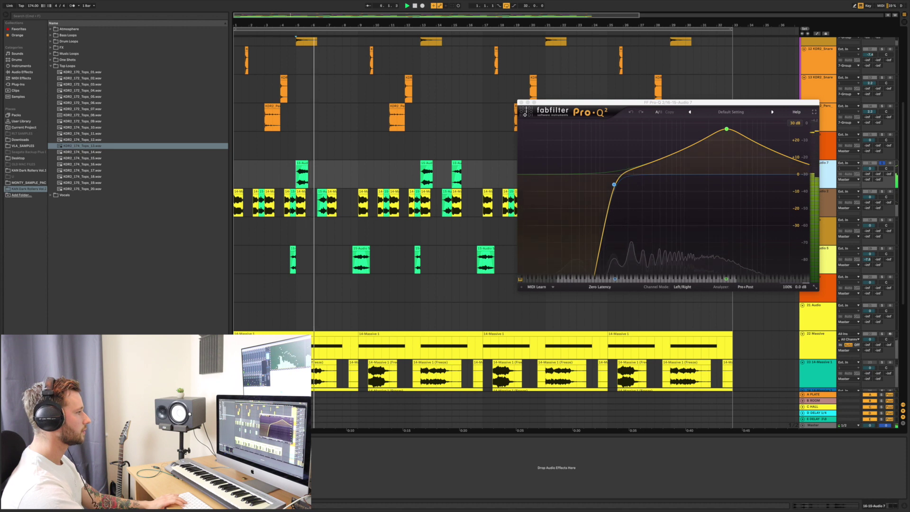
{"action": "key", "text": "space"}
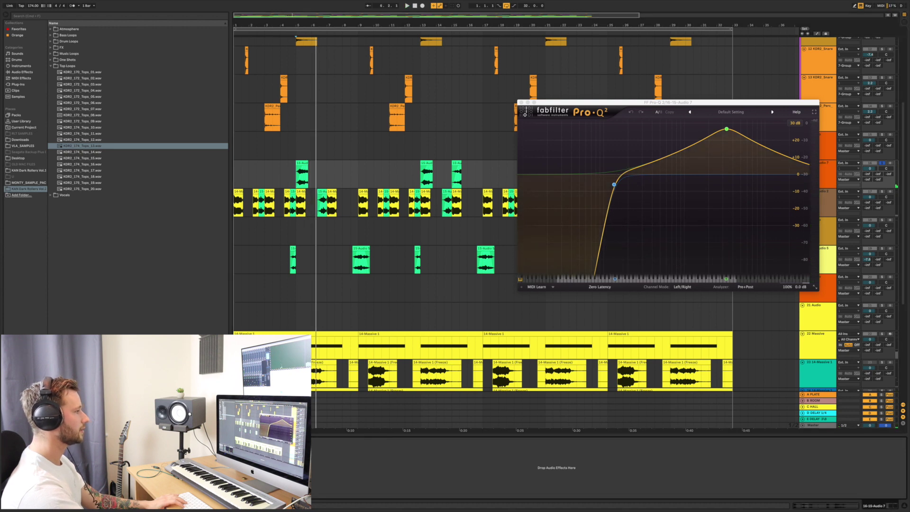
{"action": "key", "text": "super+alt+p"}
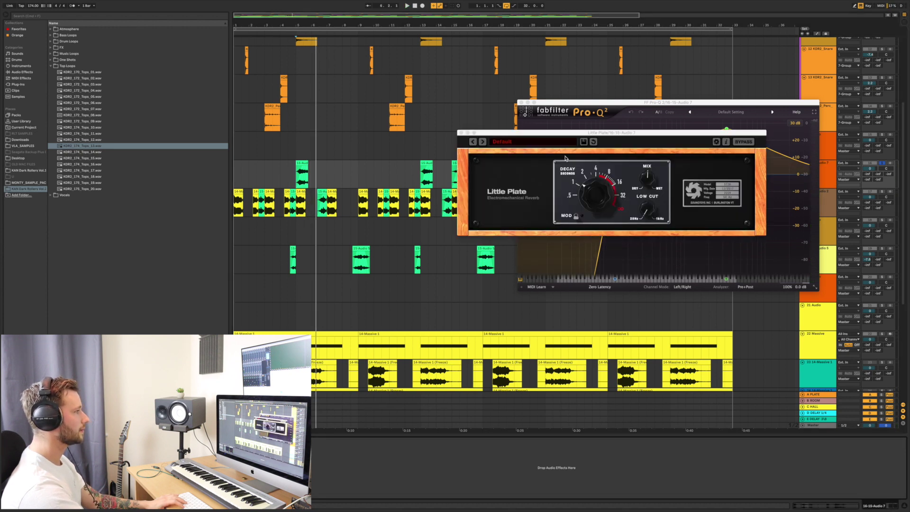
{"action": "left_click_drag", "start_coordinate": [580, 132], "coordinate": [444, 122]}
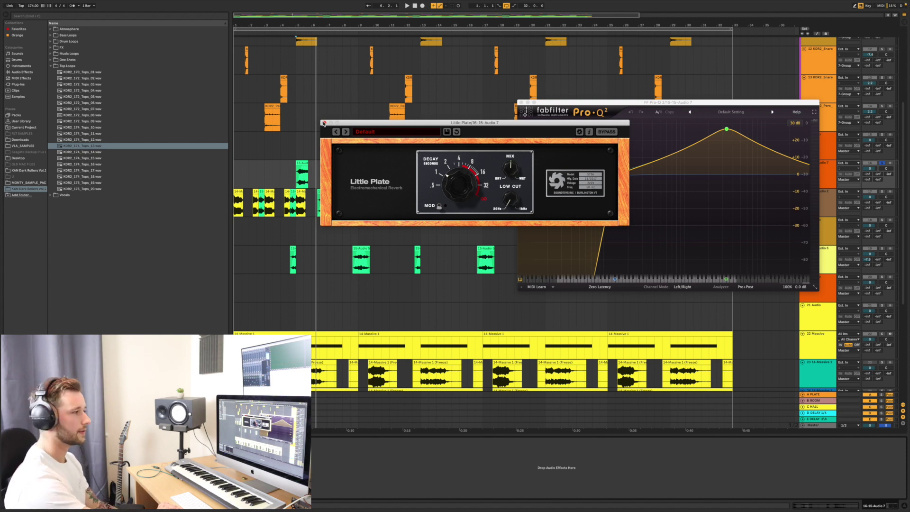
{"action": "left_click", "coordinate": [324, 123]}
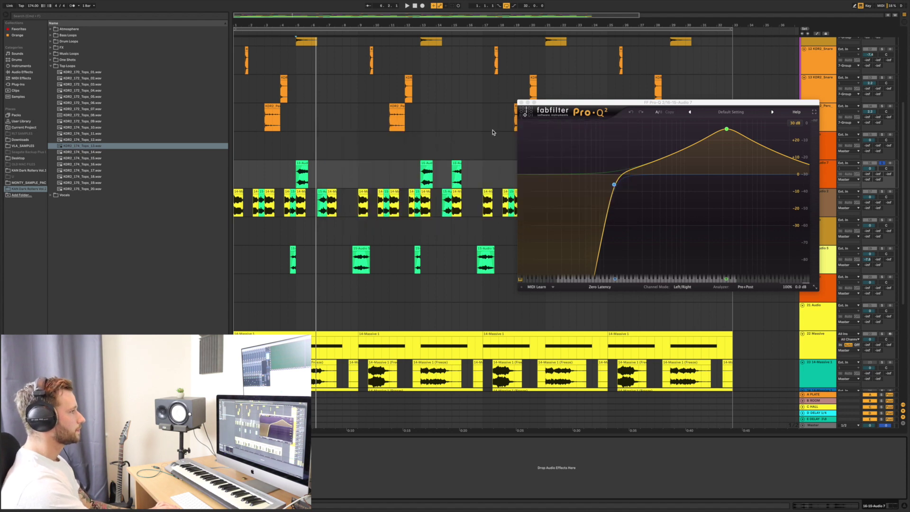
{"action": "left_click", "coordinate": [521, 103]}
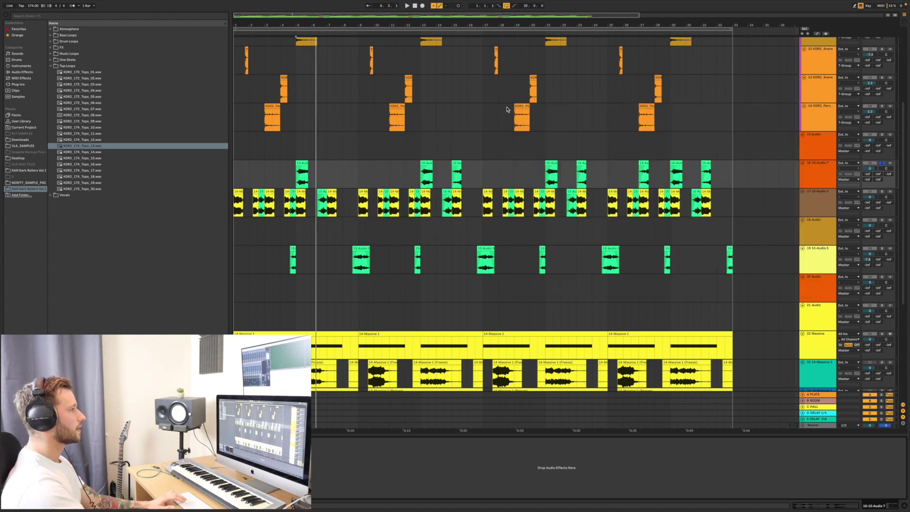
{"action": "left_click", "coordinate": [299, 209]}
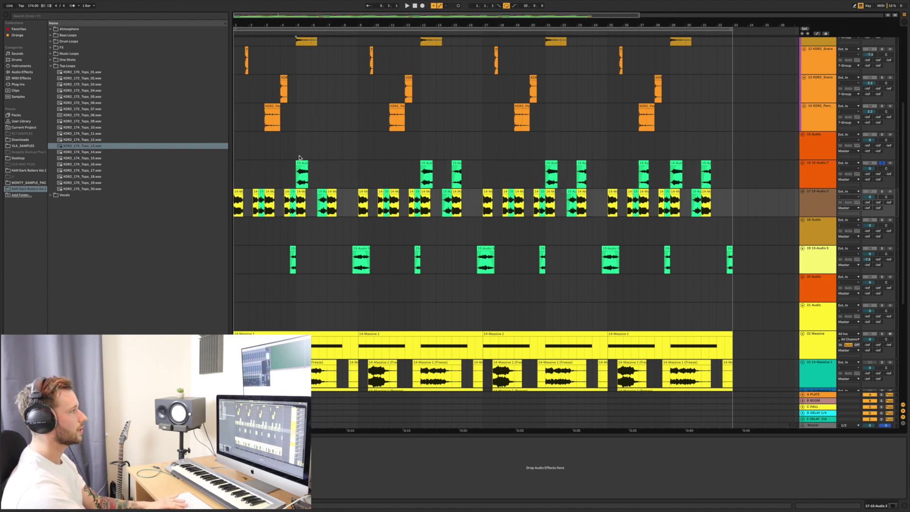
{"action": "left_click", "coordinate": [234, 176]}
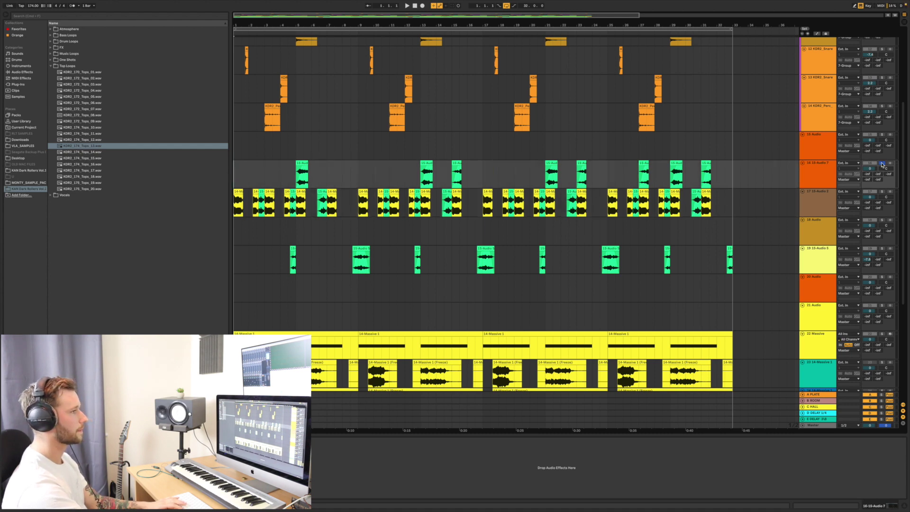
{"action": "key", "text": "space"}
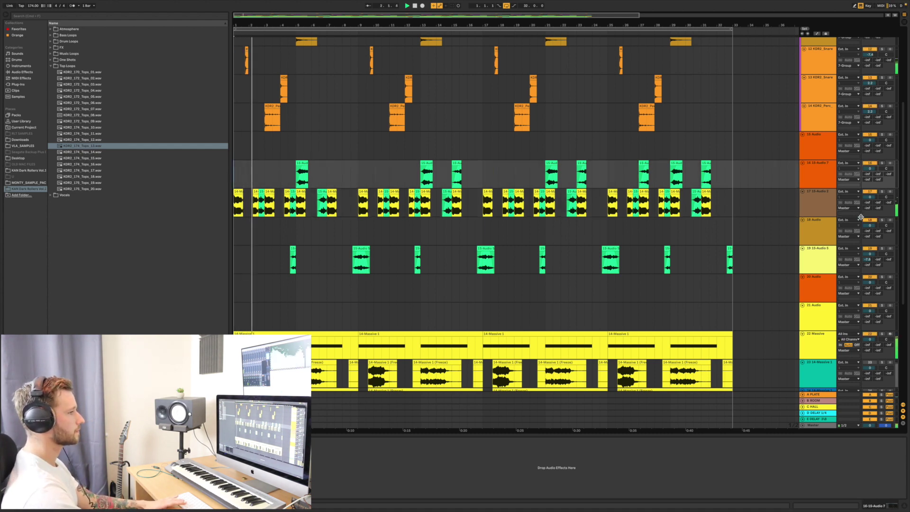
{"action": "scroll", "coordinate": [858, 265], "scroll_direction": "down", "scroll_amount": 6}
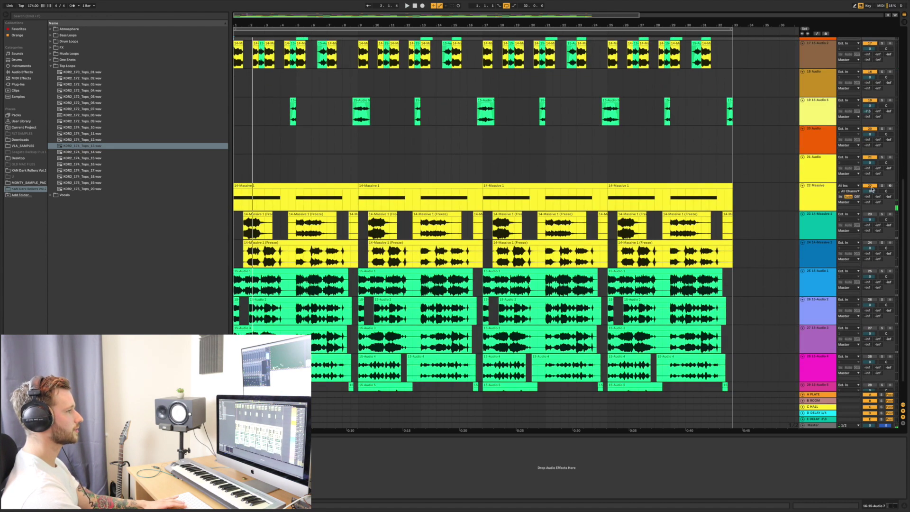
{"action": "scroll", "coordinate": [432, 217], "scroll_direction": "up", "scroll_amount": 5}
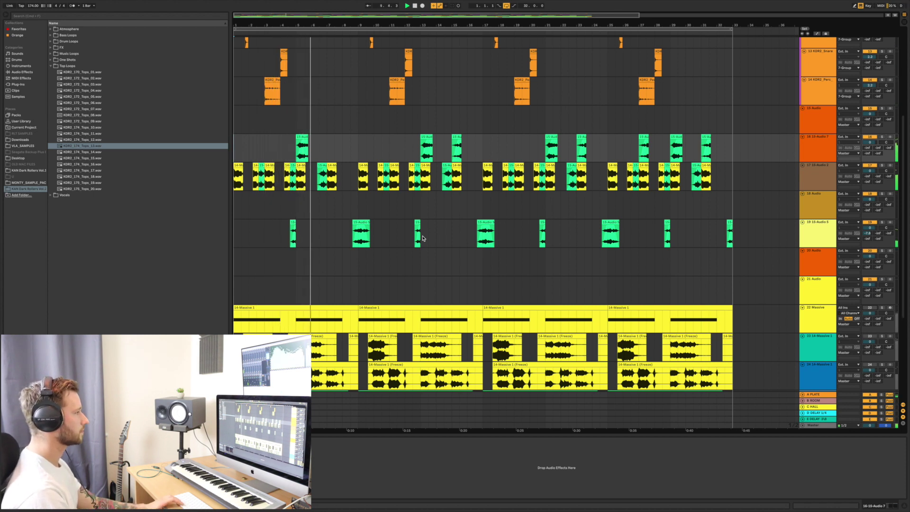
{"action": "key", "text": "space"}
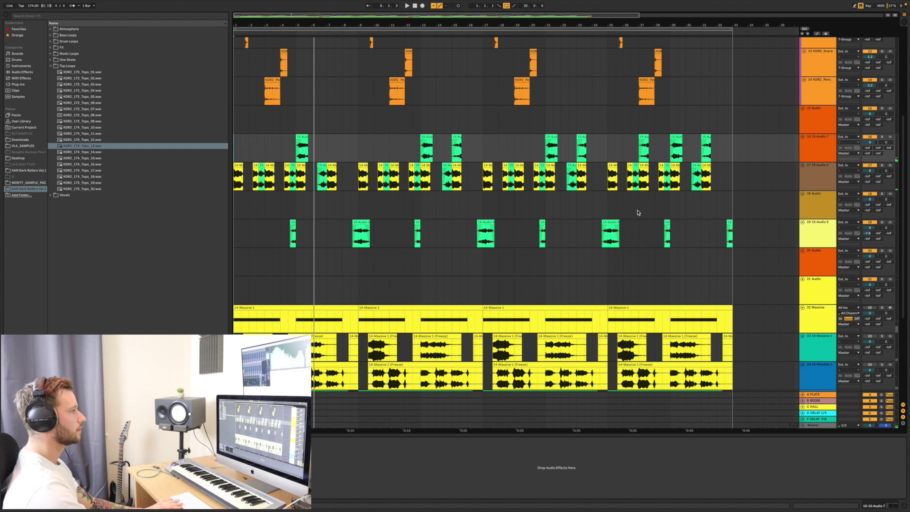
{"action": "key", "text": "space"}
Step: Solo track 19 and play it alone from just after bar 4.3
{"action": "left_click", "coordinate": [288, 232]}
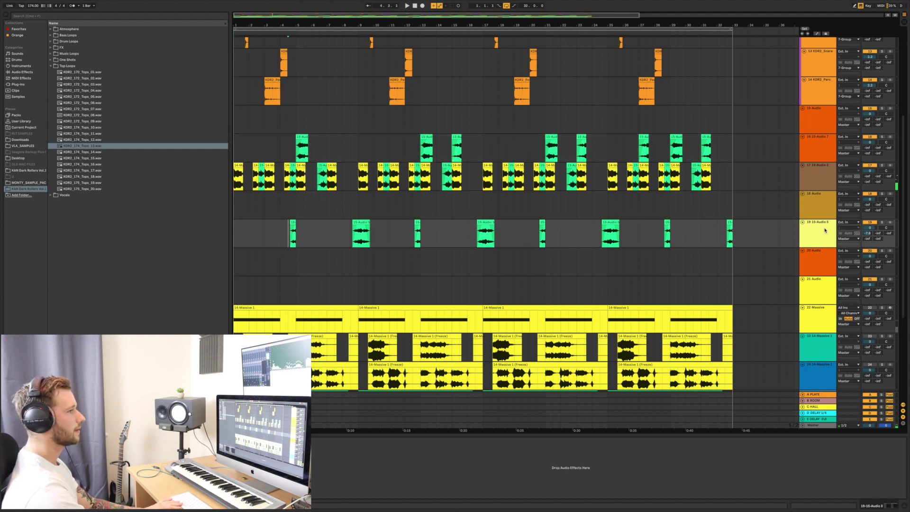
{"action": "left_click", "coordinate": [849, 227]}
{"action": "left_click", "coordinate": [822, 231]}
{"action": "left_click", "coordinate": [816, 234]}
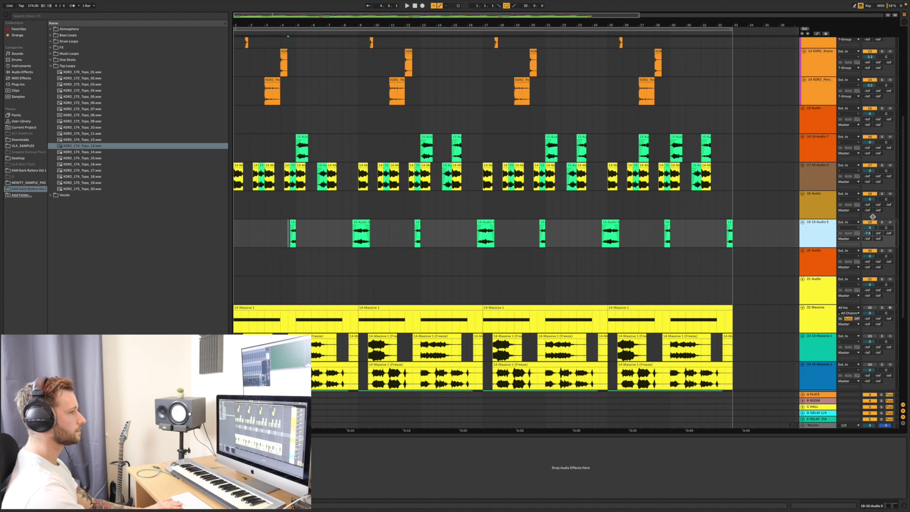
{"action": "left_click", "coordinate": [882, 223]}
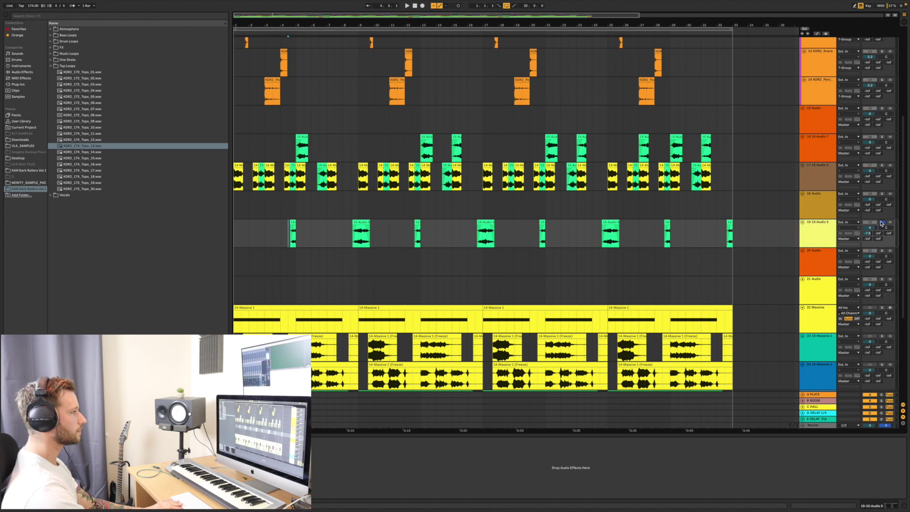
{"action": "left_click", "coordinate": [291, 235]}
{"action": "key", "text": "space"}
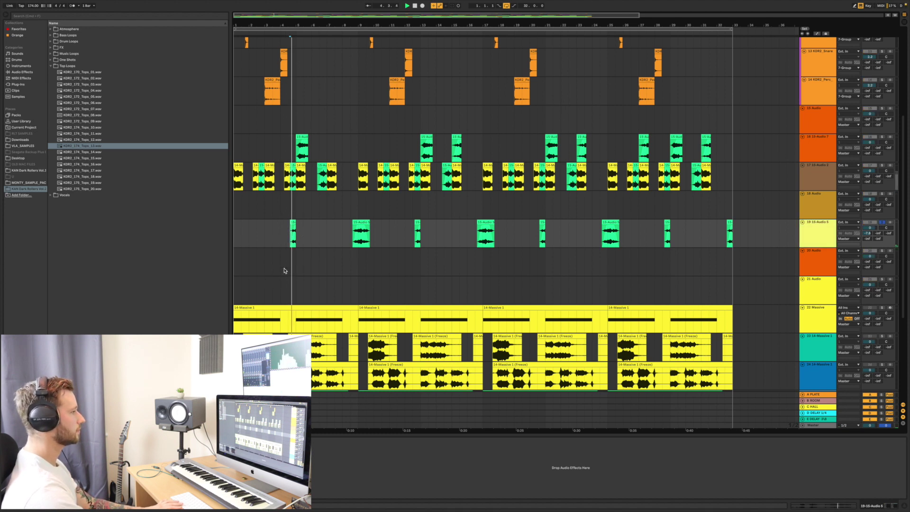
{"action": "key", "text": "space"}
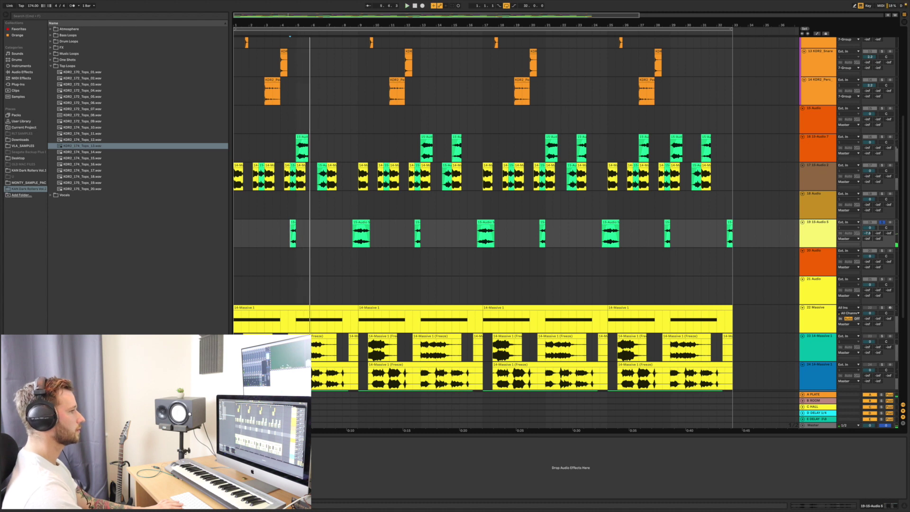
Step: Review track 19's Oligarc and Pro-Q 2 plug-in windows, closing each afterwards
{"action": "key", "text": "super+alt+p"}
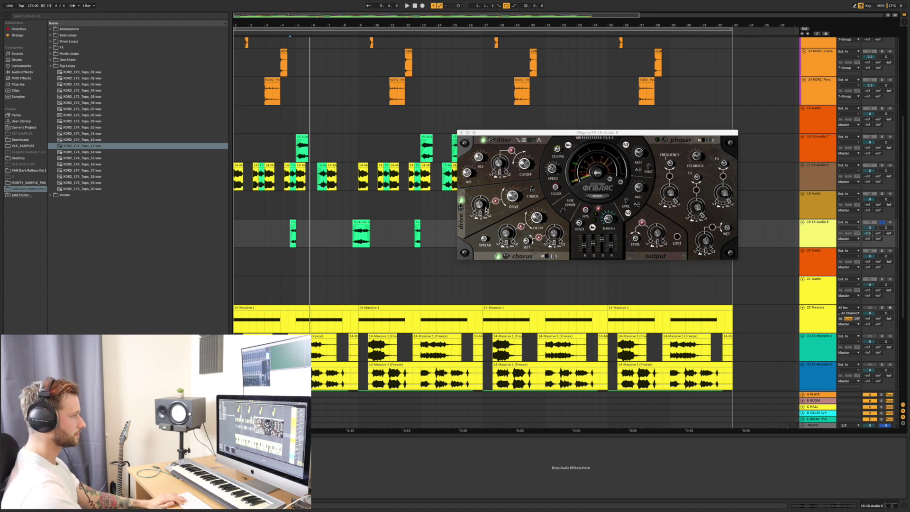
{"action": "left_click", "coordinate": [462, 133]}
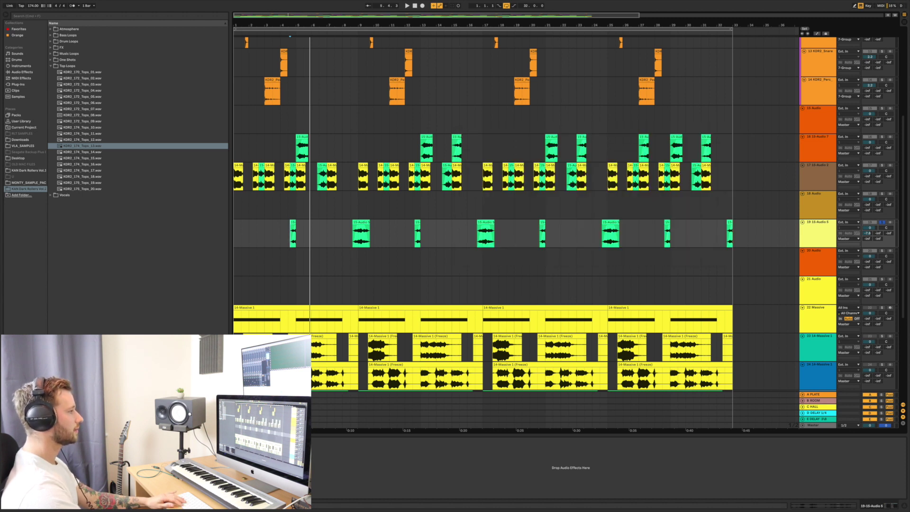
{"action": "key", "text": "super+alt+p"}
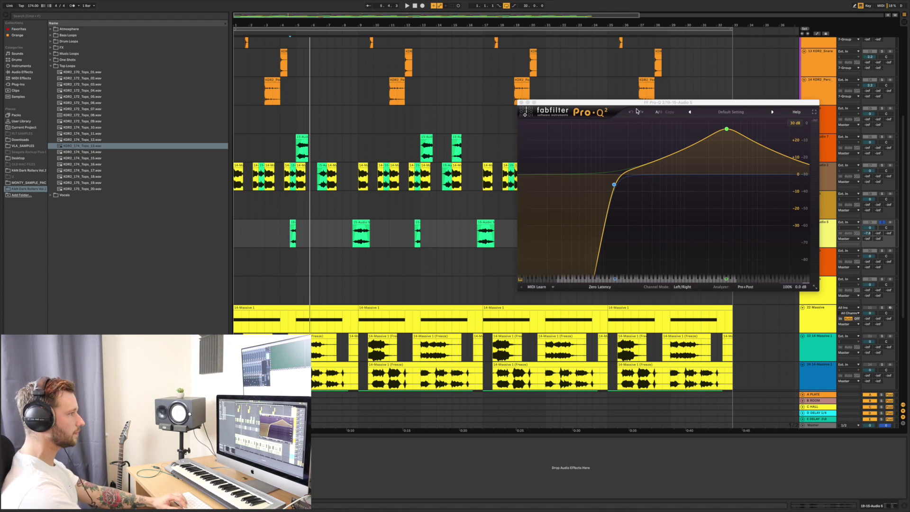
{"action": "mouse_move", "coordinate": [729, 130]}
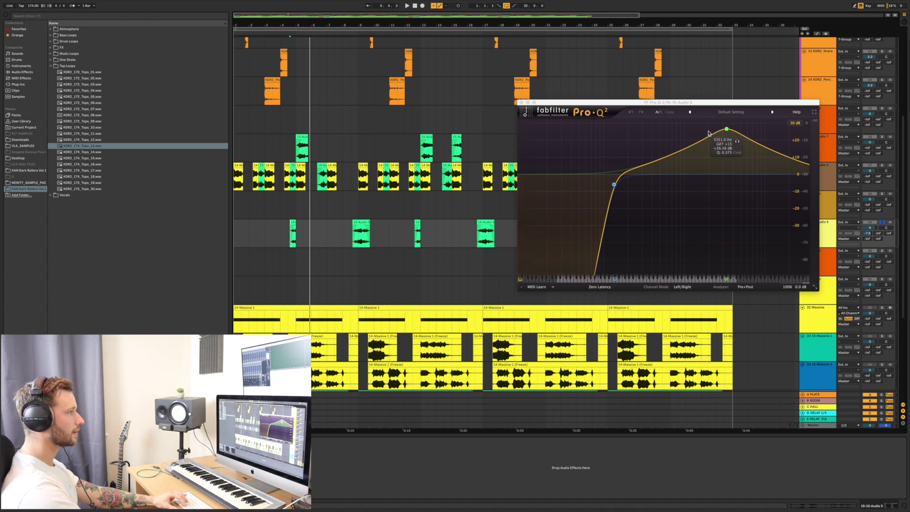
{"action": "left_click", "coordinate": [521, 103]}
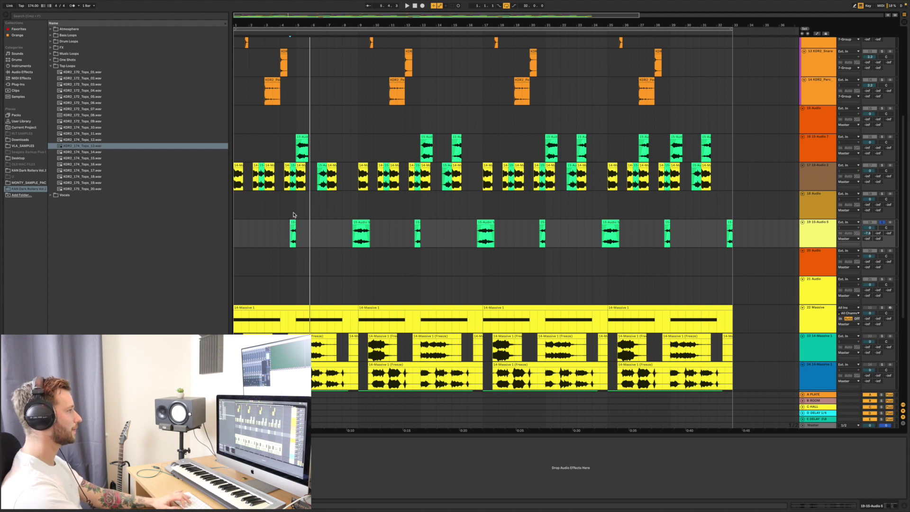
Step: Add track 16 to the solo and audition both from around bar 4
{"action": "left_click", "coordinate": [297, 155]}
{"action": "left_click", "coordinate": [280, 233]}
{"action": "key", "text": "space"}
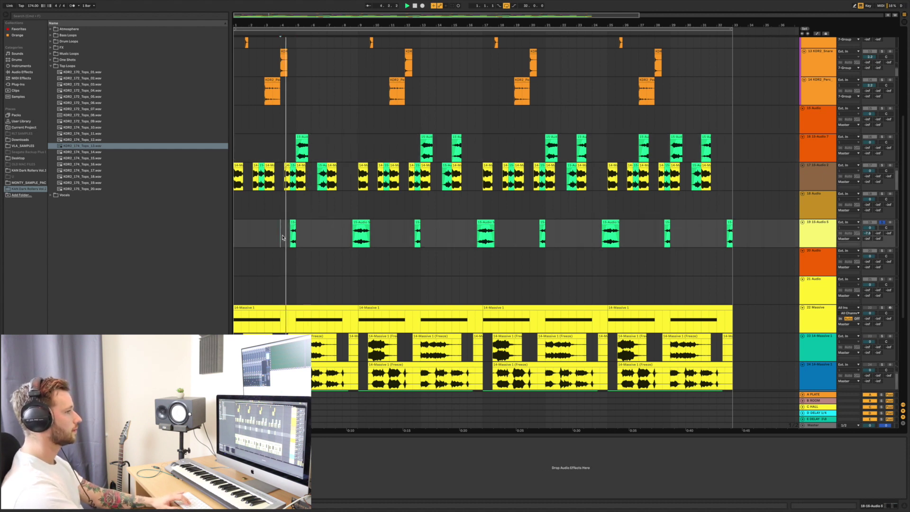
{"action": "left_click", "coordinate": [883, 137]}
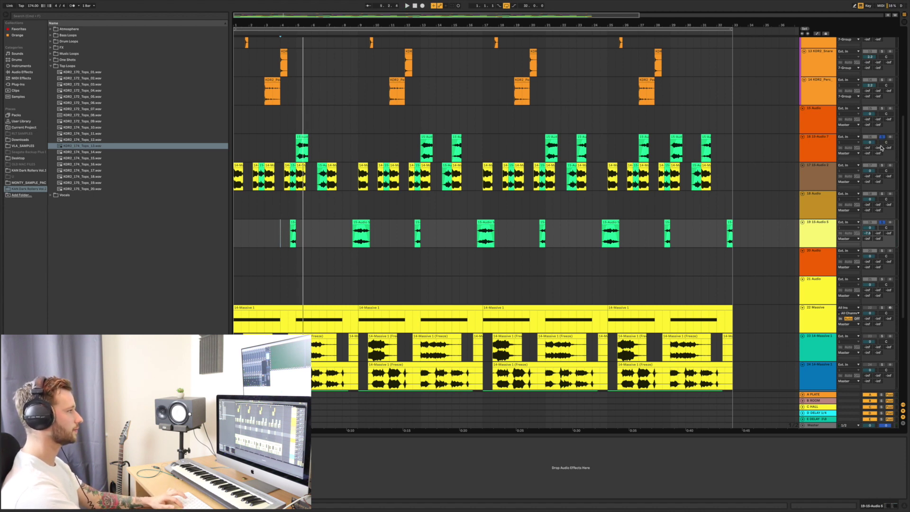
{"action": "left_click", "coordinate": [293, 231]}
{"action": "key", "text": "space"}
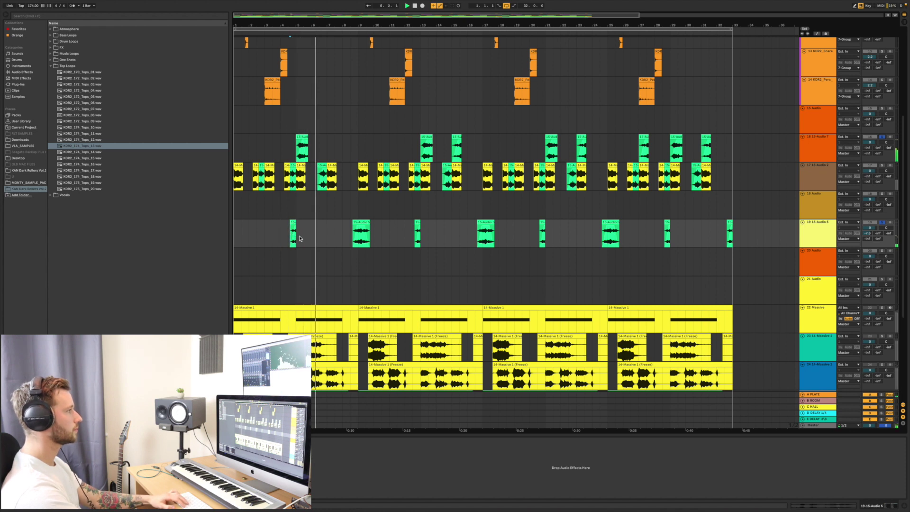
{"action": "key", "text": "space"}
Step: Unsolo track 19, play the full mix from 2.3.1, and select its bar-9 clip
{"action": "left_click", "coordinate": [257, 230]}
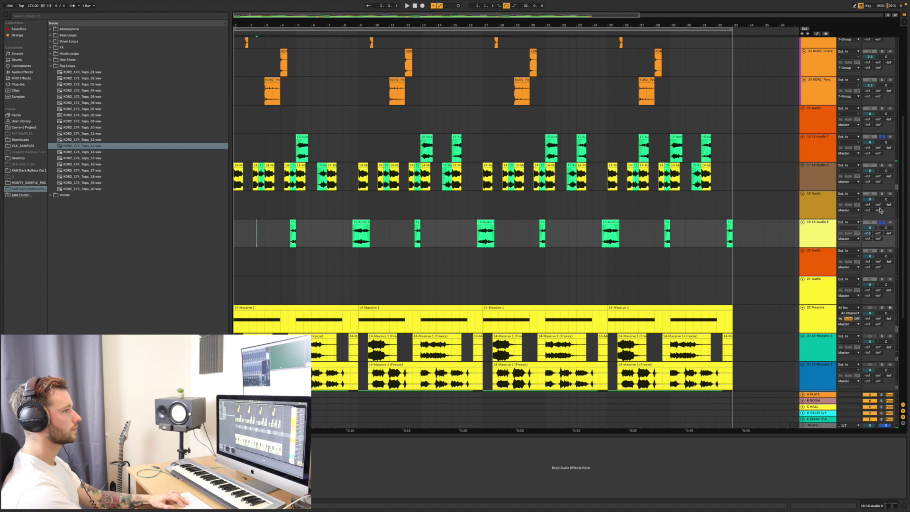
{"action": "left_click", "coordinate": [883, 223]}
{"action": "key", "text": "space"}
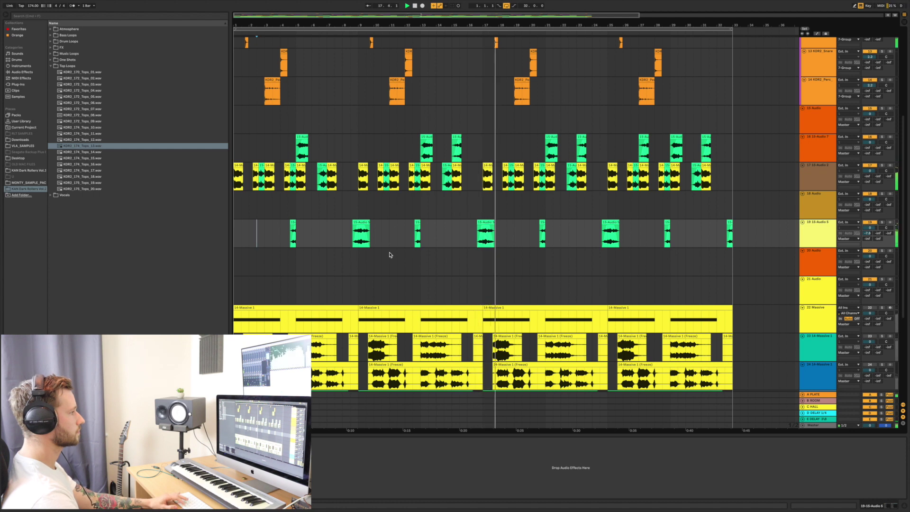
{"action": "left_click", "coordinate": [363, 221]}
{"action": "left_click", "coordinate": [816, 238]}
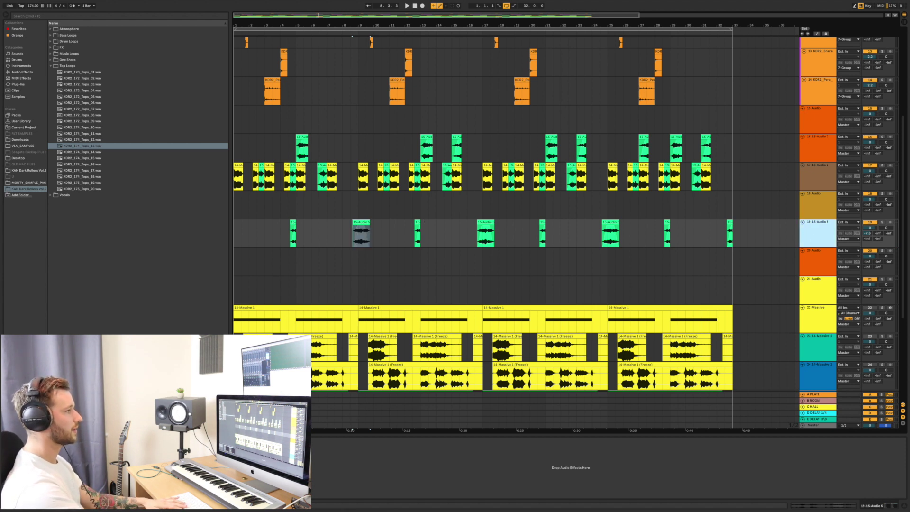
Step: In an enlarged Clip View, move the bar-9 clip's start before 5.3.2 and its end to 6.3.1
{"action": "double_click", "coordinate": [363, 223]}
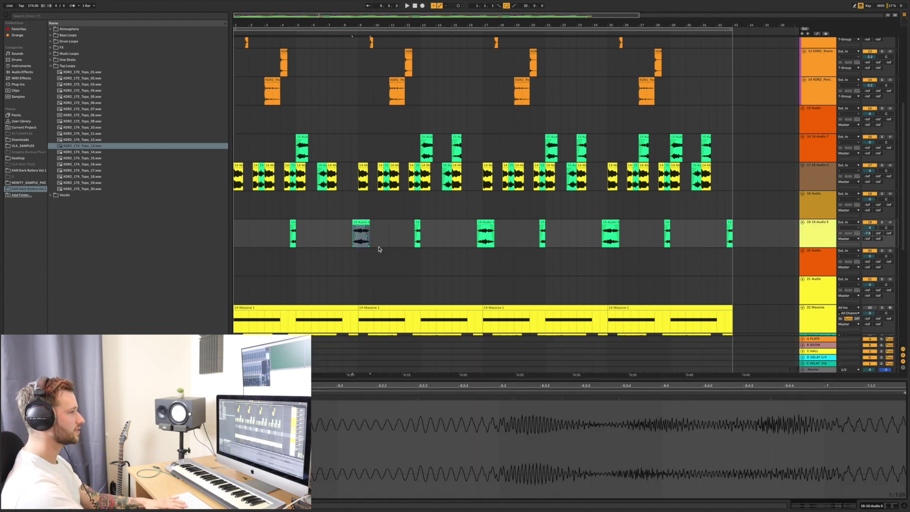
{"action": "left_click_drag", "start_coordinate": [476, 380], "coordinate": [441, 165]}
{"action": "key", "text": "minus"}
{"action": "key", "text": "minus"}
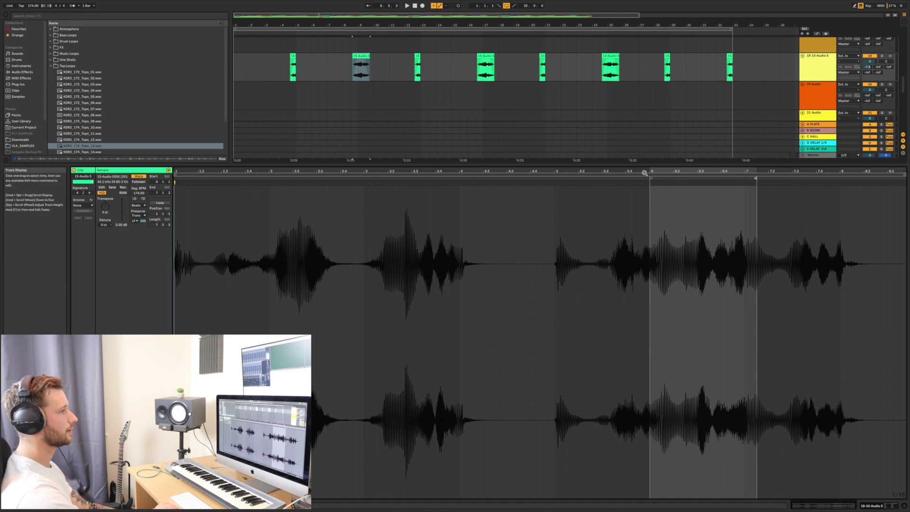
{"action": "left_click_drag", "start_coordinate": [650, 179], "coordinate": [609, 191]}
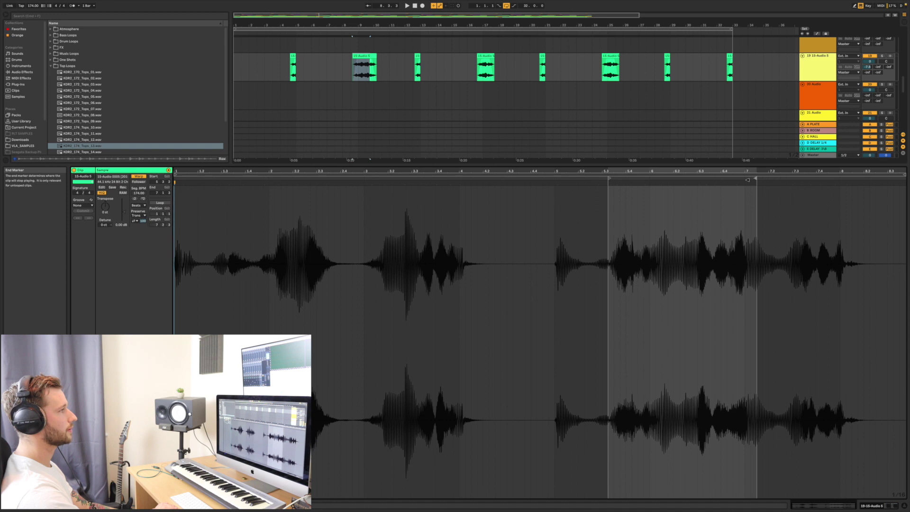
{"action": "left_click_drag", "start_coordinate": [748, 180], "coordinate": [691, 180]}
{"action": "left_click_drag", "start_coordinate": [607, 179], "coordinate": [582, 186]}
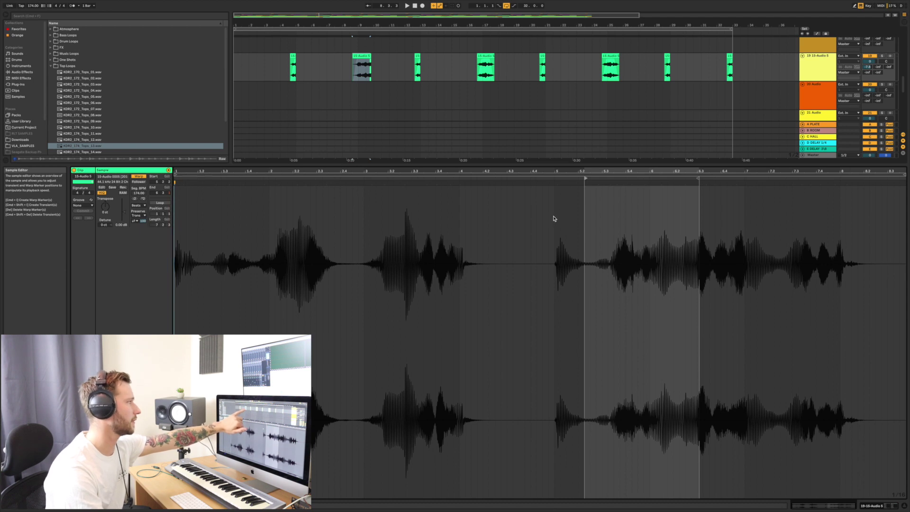
{"action": "left_click", "coordinate": [585, 183]}
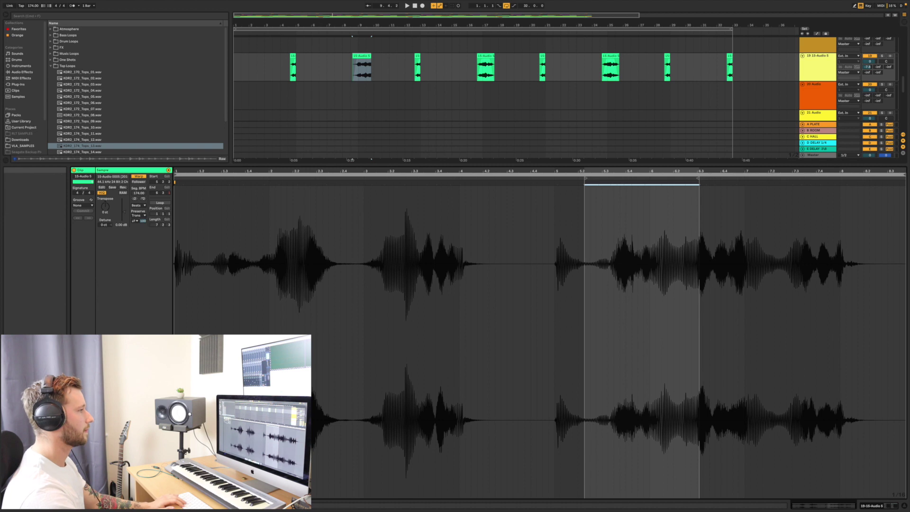
Step: Play the edited clip in context, then hide the Detail View to show more tracks
{"action": "left_click", "coordinate": [344, 79]}
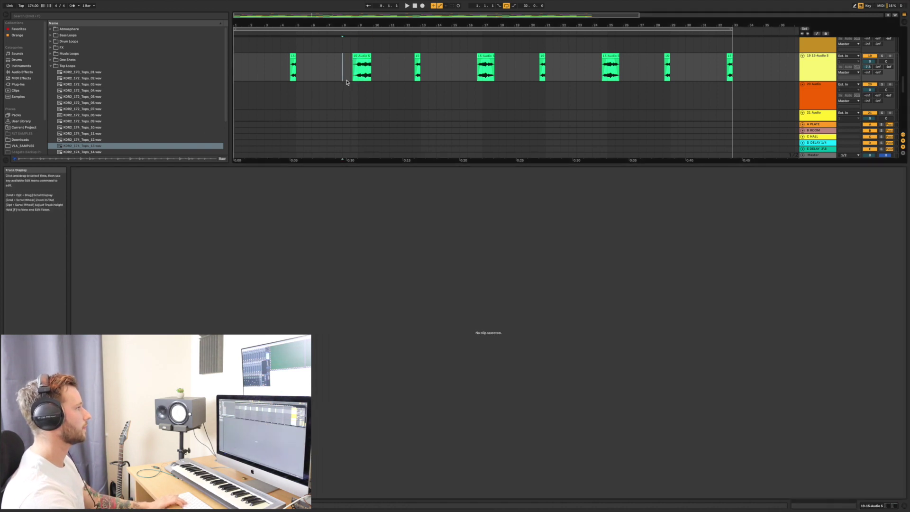
{"action": "key", "text": "space"}
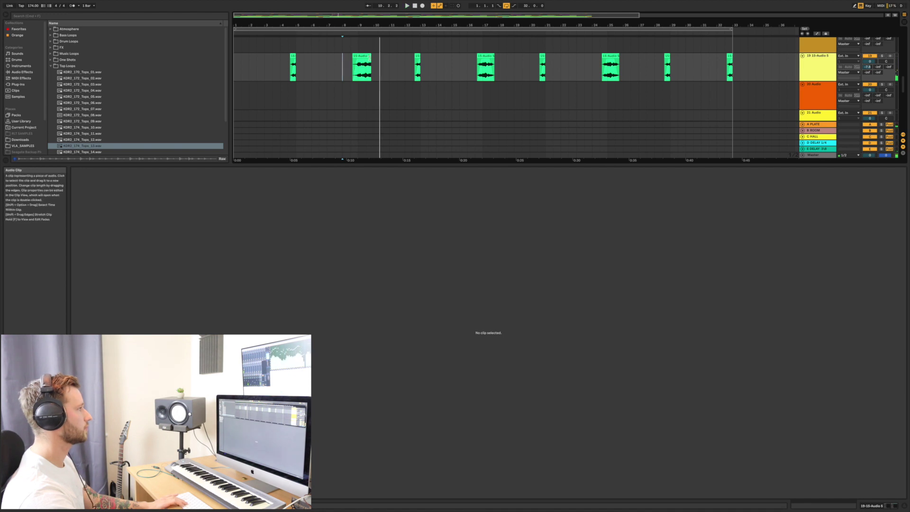
{"action": "left_click", "coordinate": [365, 65]}
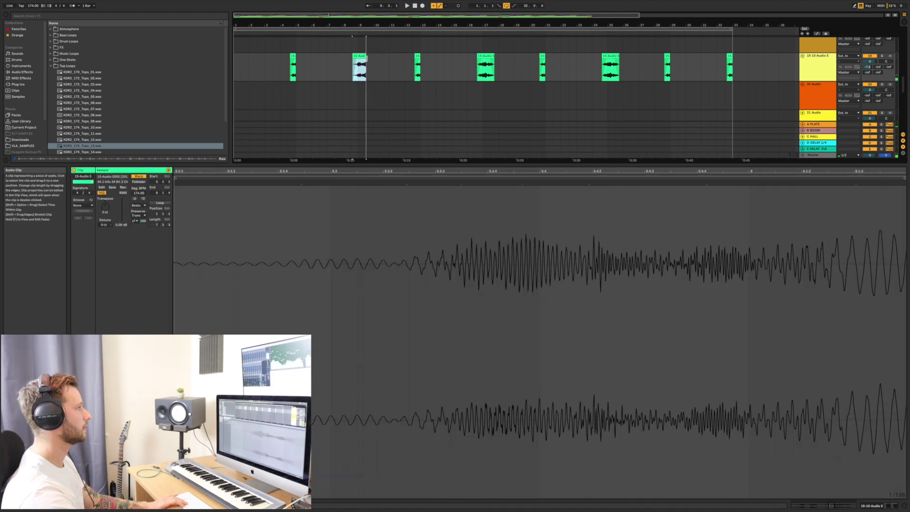
{"action": "left_click", "coordinate": [334, 68]}
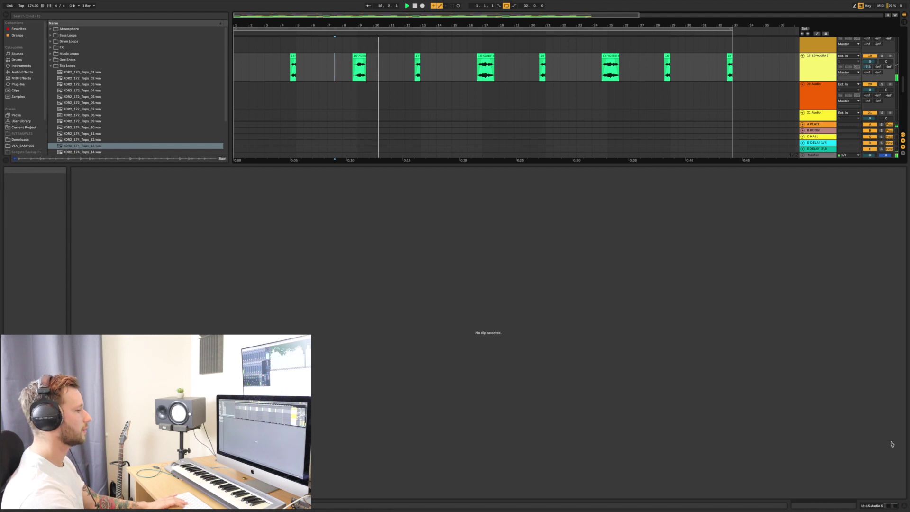
{"action": "key", "text": "super+alt+l"}
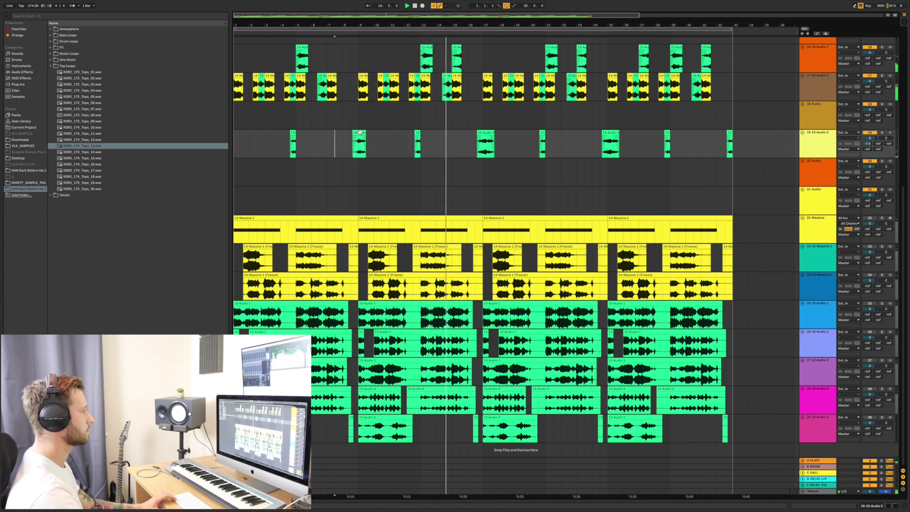
Step: Copy a track 19 clip to bar 21, delete its tail, and set playback near bar 23
{"action": "left_click_drag", "start_coordinate": [360, 133], "coordinate": [540, 145]}
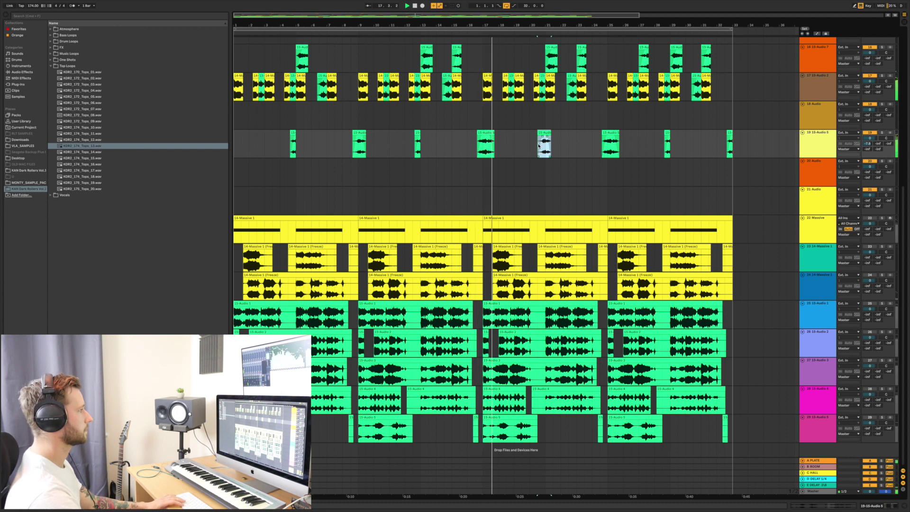
{"action": "left_click", "coordinate": [532, 149]}
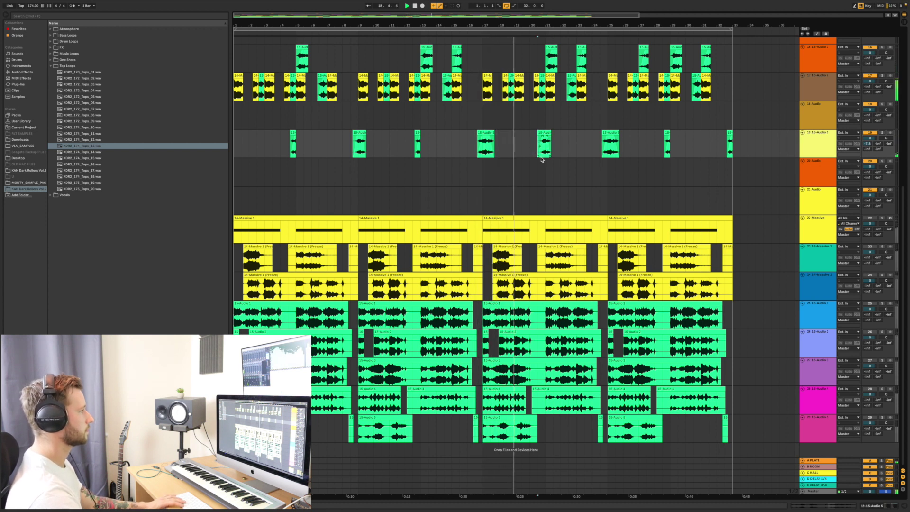
{"action": "scroll", "coordinate": [535, 177], "scroll_direction": "up", "scroll_amount": 1}
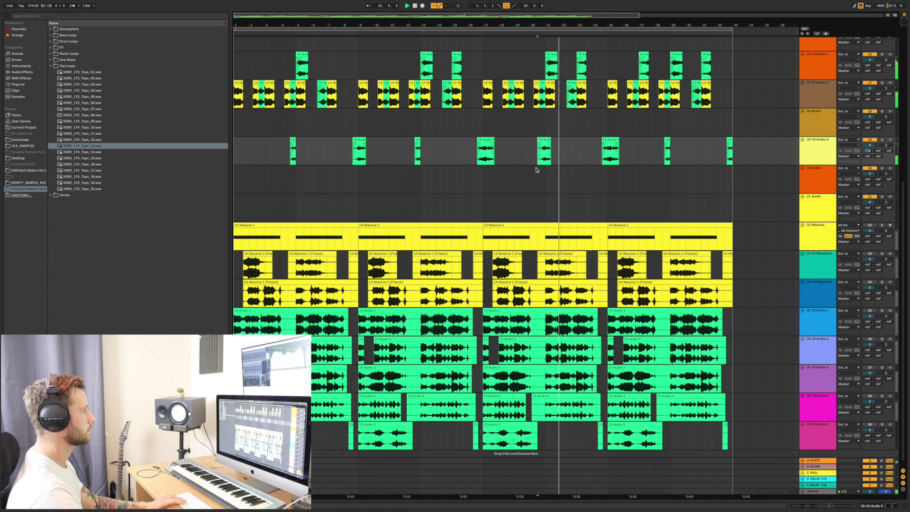
{"action": "left_click_drag", "start_coordinate": [545, 152], "coordinate": [553, 152]}
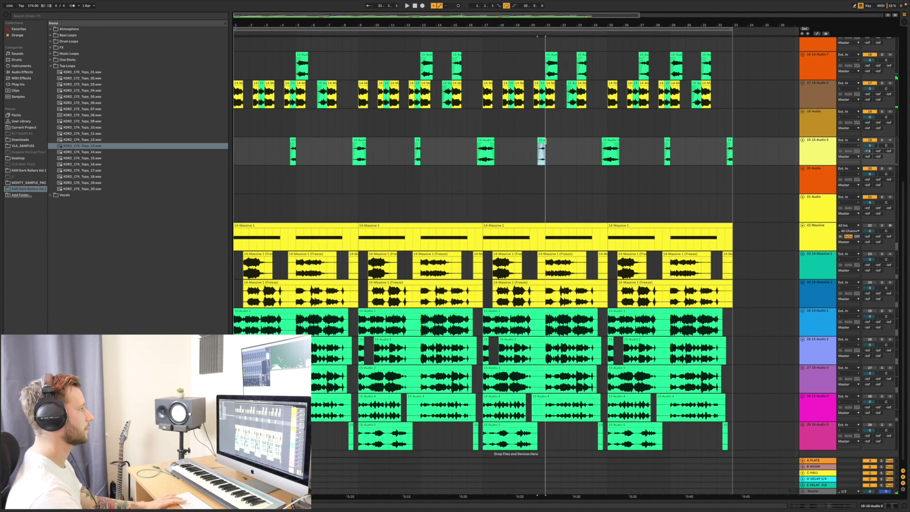
{"action": "key", "text": "Delete"}
{"action": "scroll", "coordinate": [504, 157], "scroll_direction": "up", "scroll_amount": 5}
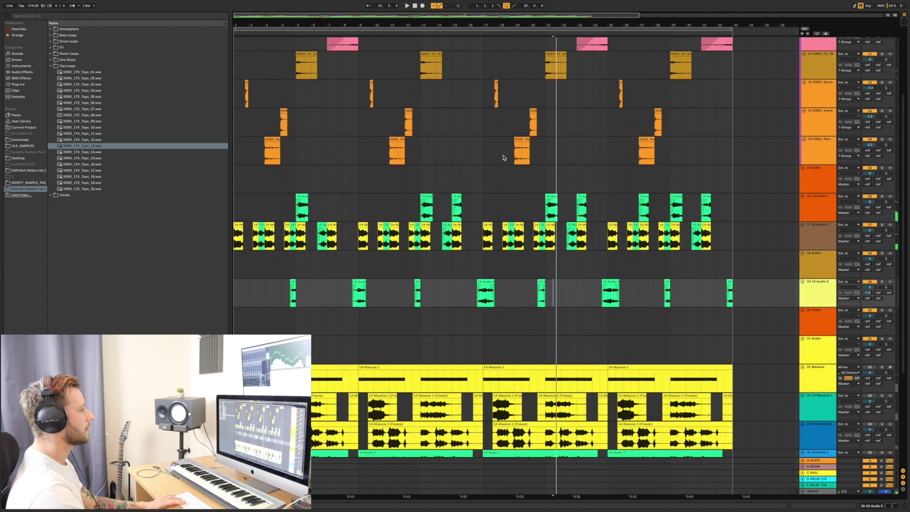
{"action": "left_click", "coordinate": [485, 283]}
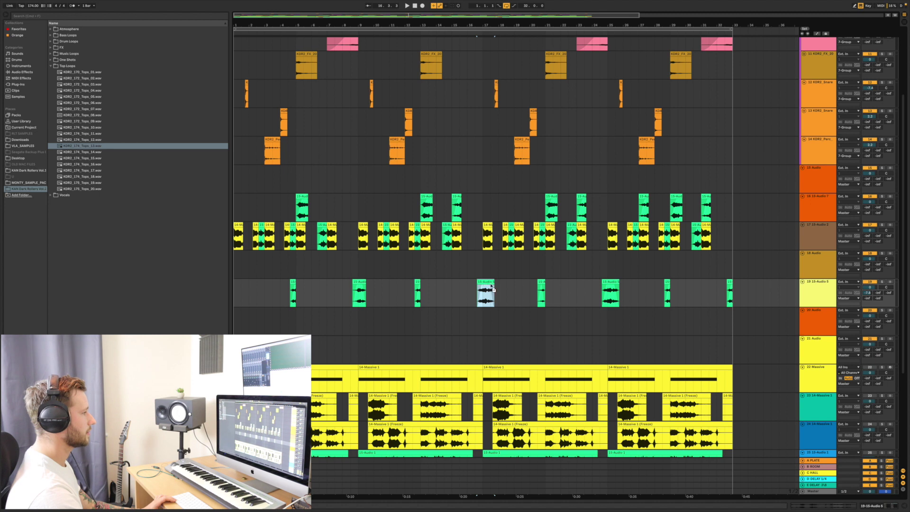
{"action": "left_click", "coordinate": [611, 290]}
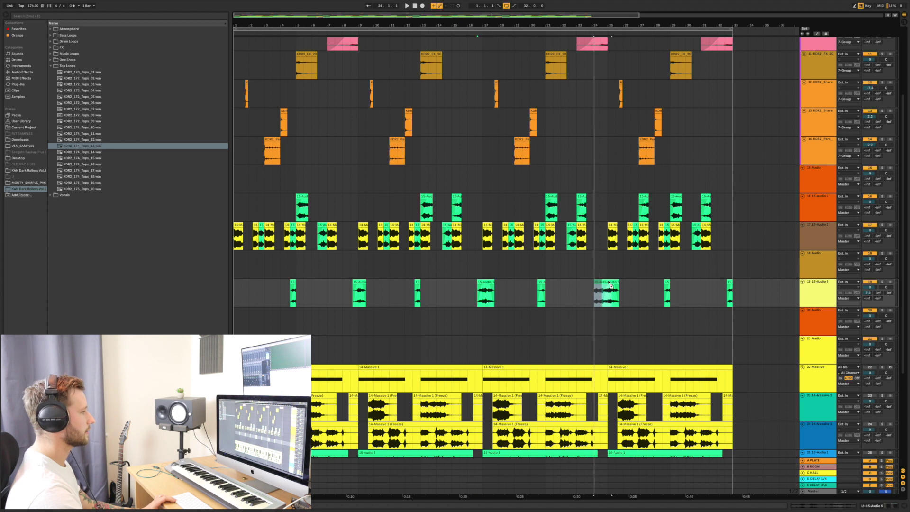
{"action": "left_click", "coordinate": [583, 288]}
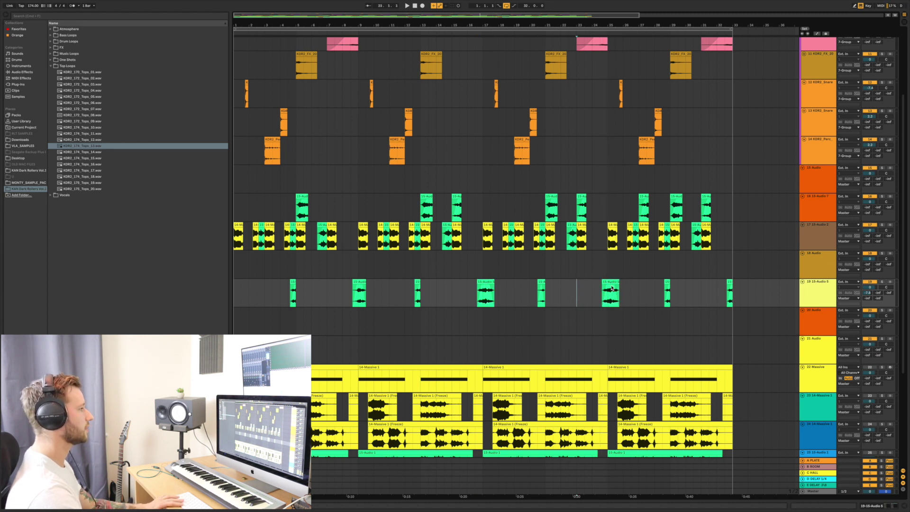
Step: Unfold Group 1 to show its drum tracks, then play back from mid-section in track 18
{"action": "scroll", "coordinate": [477, 280], "scroll_direction": "up", "scroll_amount": 5}
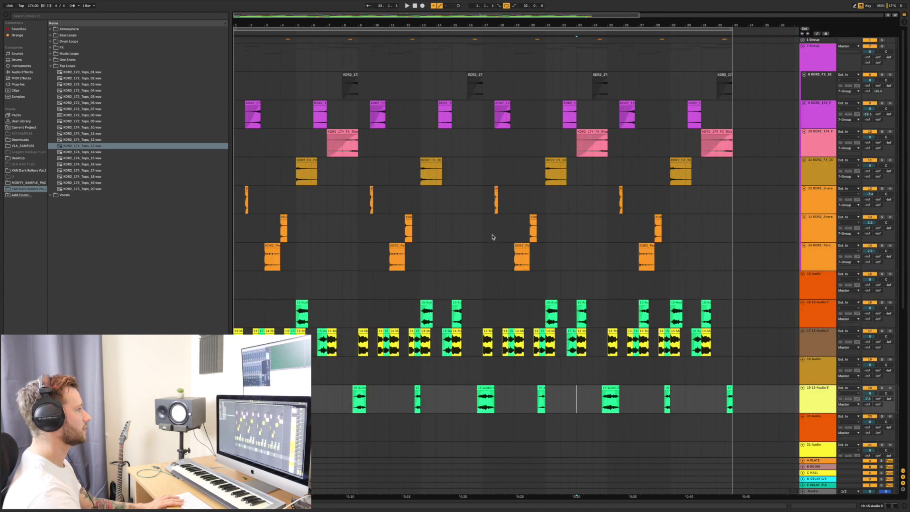
{"action": "left_click", "coordinate": [802, 41]}
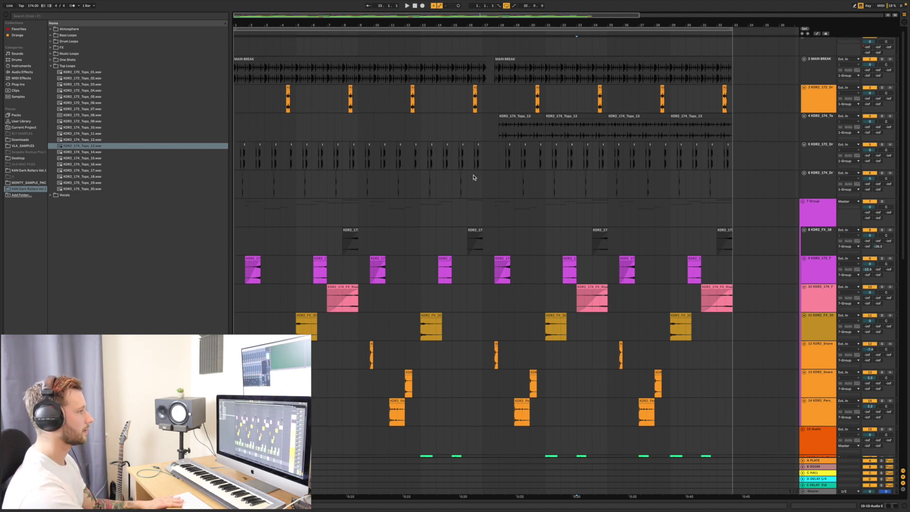
{"action": "scroll", "coordinate": [474, 177], "scroll_direction": "down", "scroll_amount": 10}
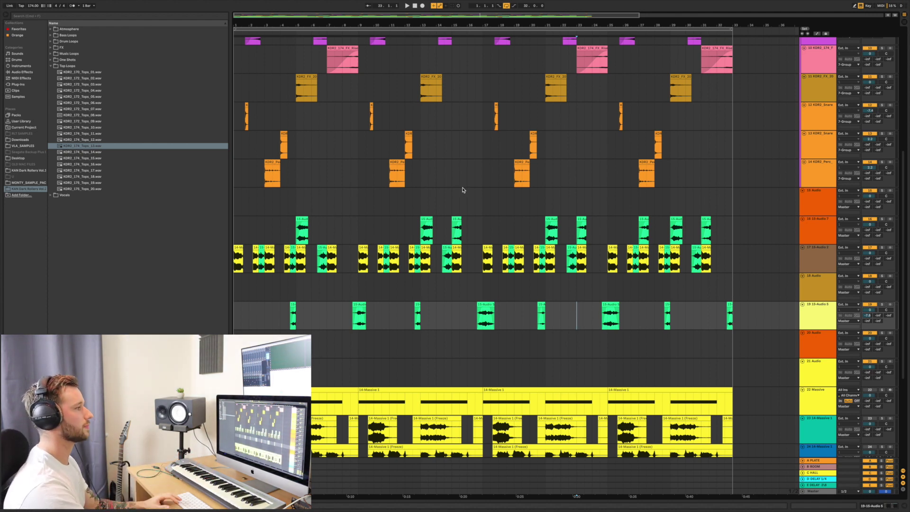
{"action": "left_click", "coordinate": [459, 287]}
{"action": "key", "text": "space"}
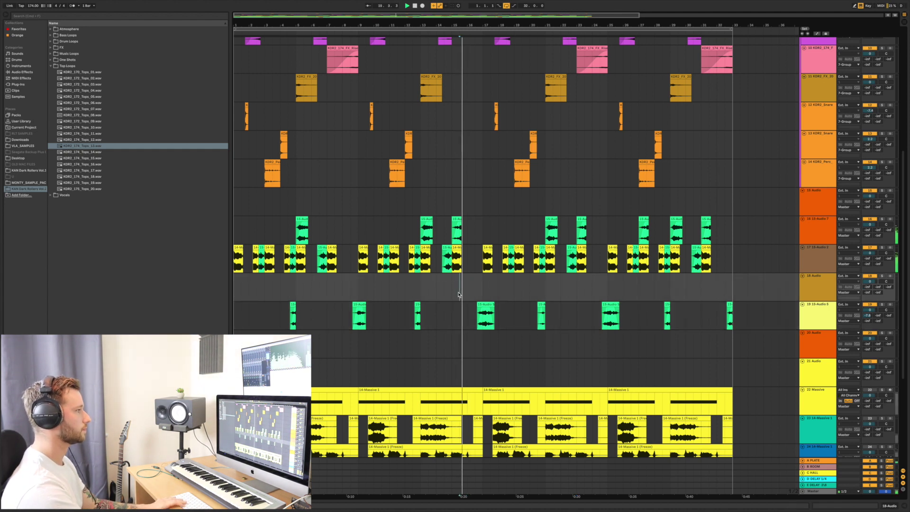
{"action": "left_click", "coordinate": [421, 289]}
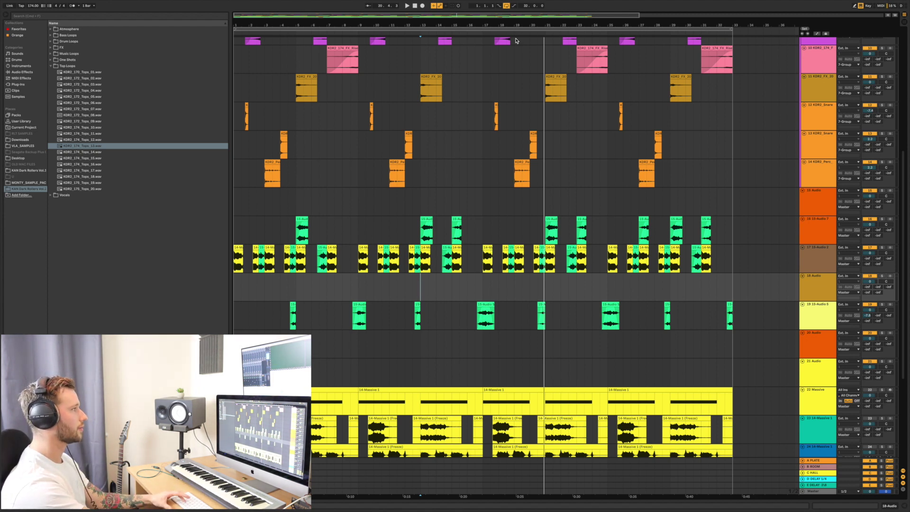
Step: Select bars 1–33 across every track and duplicate them to follow at bar 33
{"action": "left_click_drag", "start_coordinate": [480, 27], "coordinate": [386, 37]}
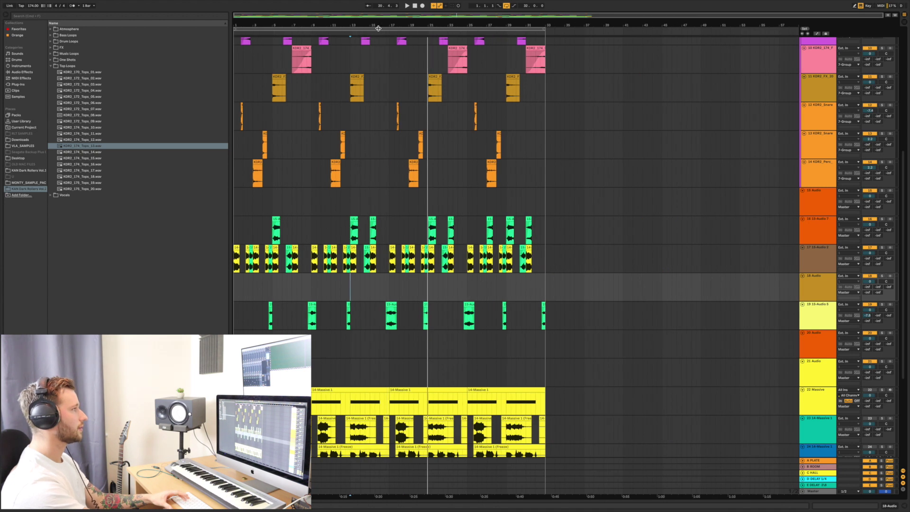
{"action": "left_click", "coordinate": [378, 28]}
{"action": "scroll", "coordinate": [412, 24], "scroll_direction": "up", "scroll_amount": 5}
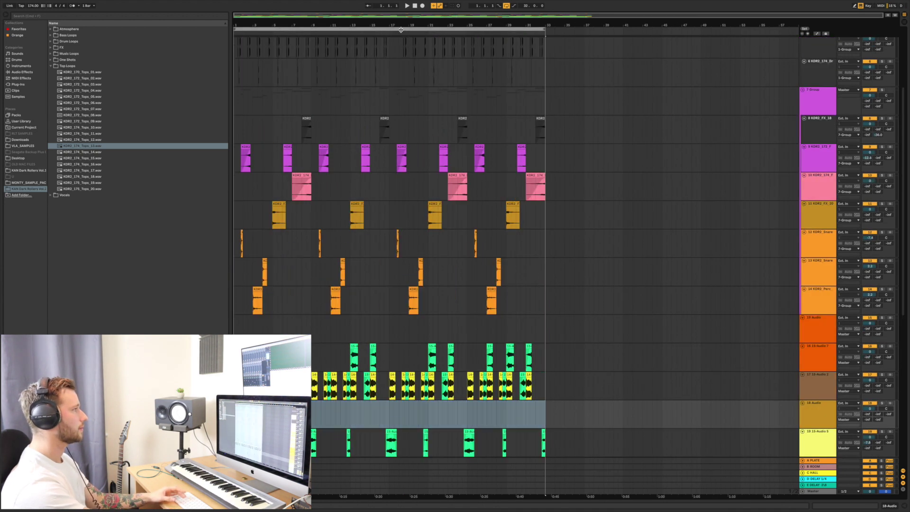
{"action": "key", "text": "super+a"}
{"action": "scroll", "coordinate": [371, 136], "scroll_direction": "up", "scroll_amount": 3}
{"action": "key", "text": "super+d"}
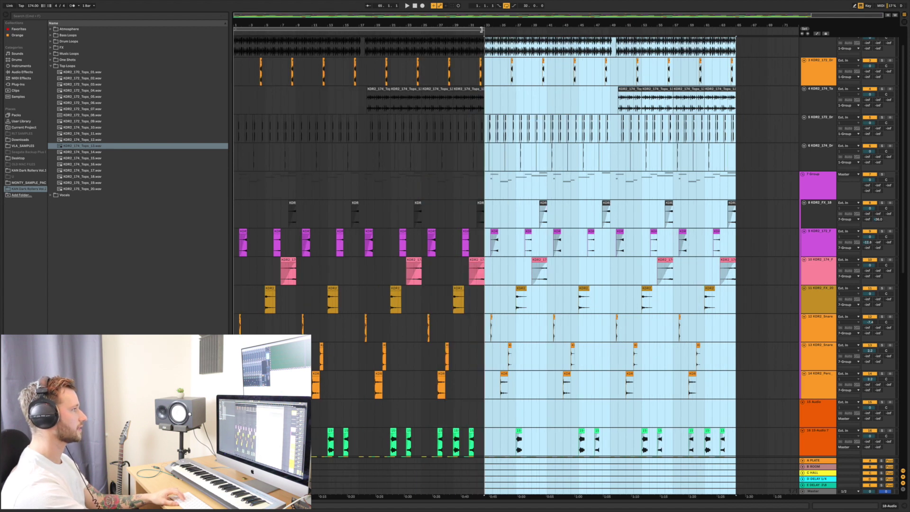
Step: Extend the loop brace to cover bars 1–65 and select everything in the arrangement
{"action": "left_click_drag", "start_coordinate": [482, 30], "coordinate": [736, 29]}
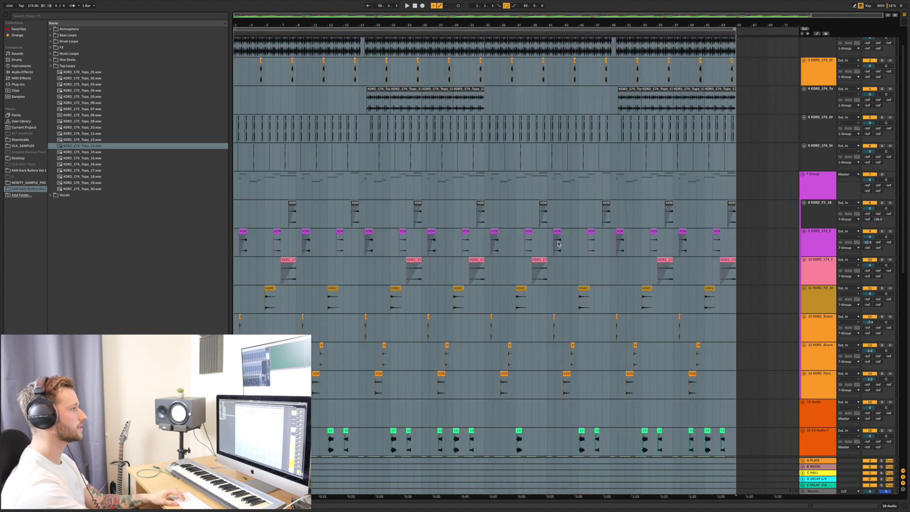
{"action": "key", "text": "super+a"}
{"action": "scroll", "coordinate": [531, 292], "scroll_direction": "down", "scroll_amount": 10}
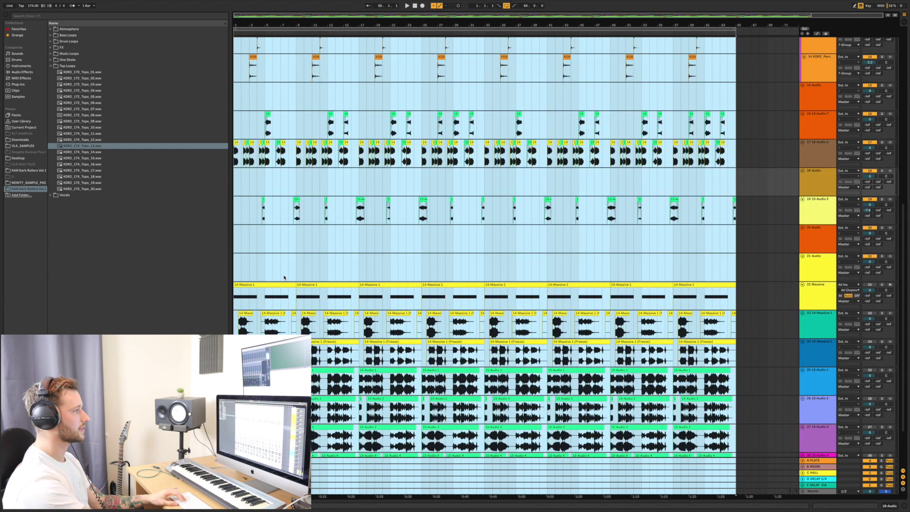
Step: Clear the selection by clicking an empty spot in track 20
{"action": "left_click", "coordinate": [577, 244]}
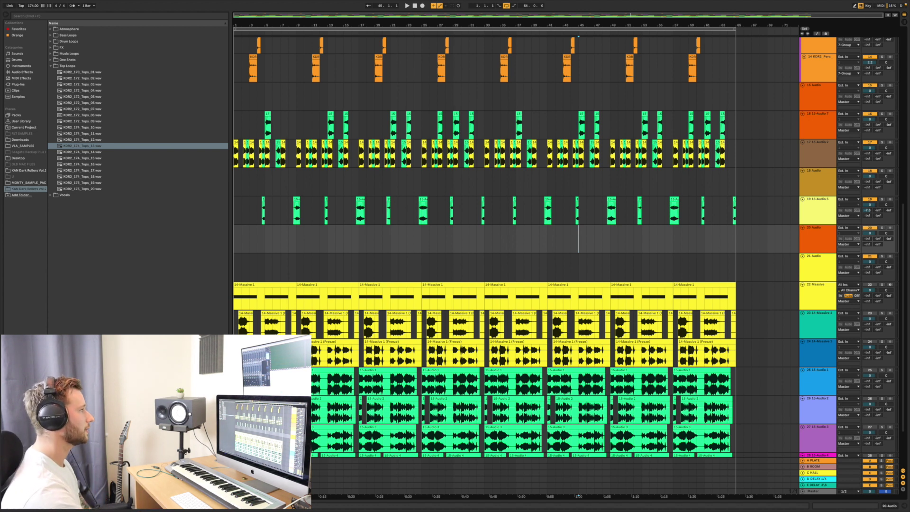
{"action": "scroll", "coordinate": [417, 198], "scroll_direction": "up", "scroll_amount": 3}
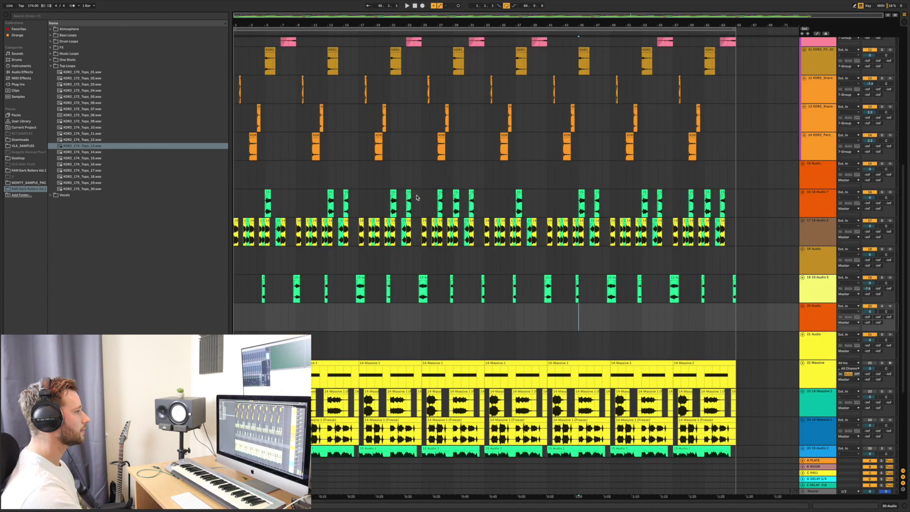
{"action": "scroll", "coordinate": [418, 197], "scroll_direction": "down", "scroll_amount": 5}
{"action": "scroll", "coordinate": [413, 194], "scroll_direction": "up", "scroll_amount": 4}
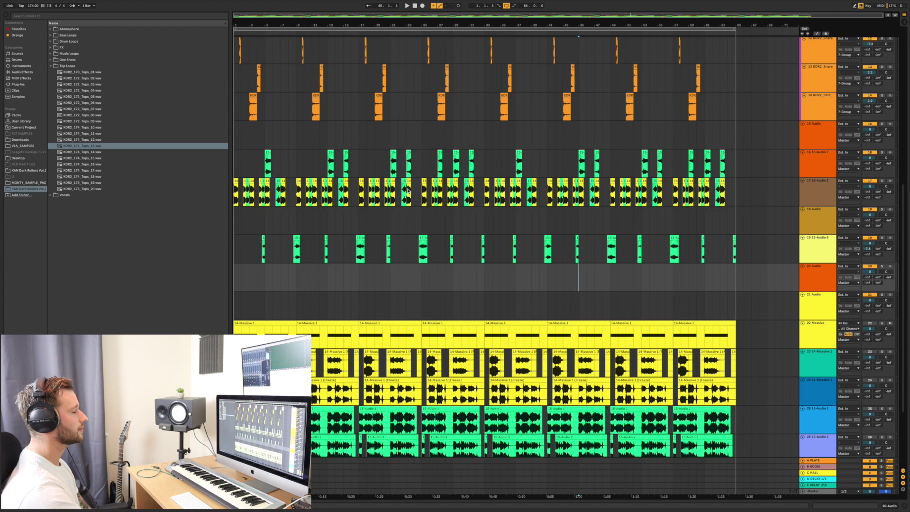
{"action": "scroll", "coordinate": [407, 191], "scroll_direction": "up", "scroll_amount": 10}
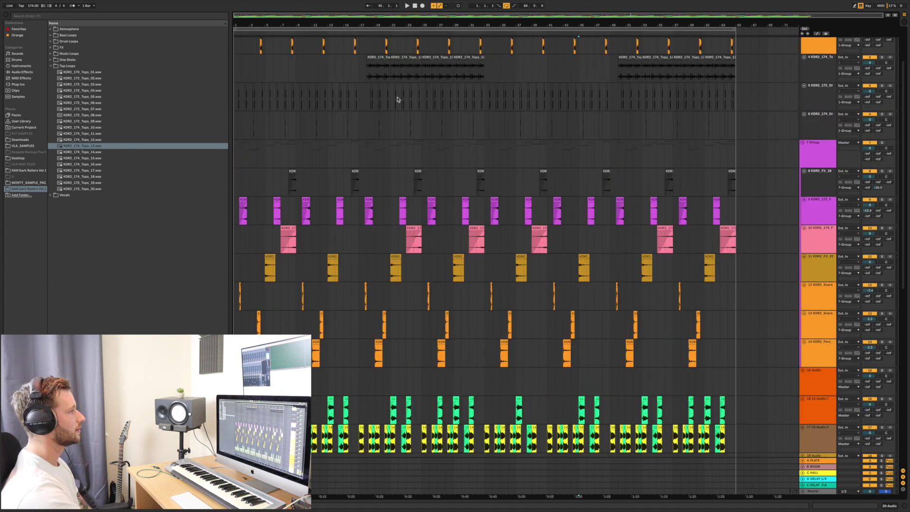
{"action": "scroll", "coordinate": [407, 142], "scroll_direction": "up", "scroll_amount": 3, "text": "ctrl"}
{"action": "scroll", "coordinate": [415, 180], "scroll_direction": "down", "scroll_amount": 3}
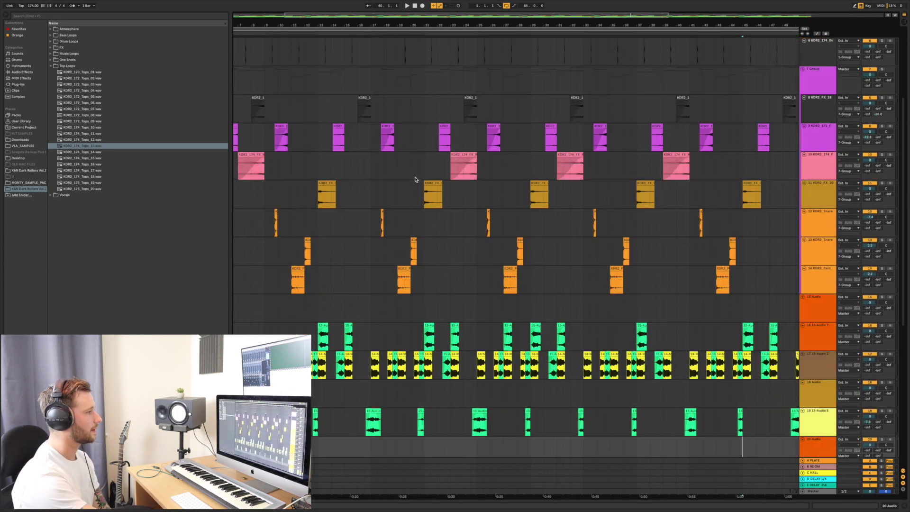
{"action": "scroll", "coordinate": [415, 179], "scroll_direction": "down", "scroll_amount": 3}
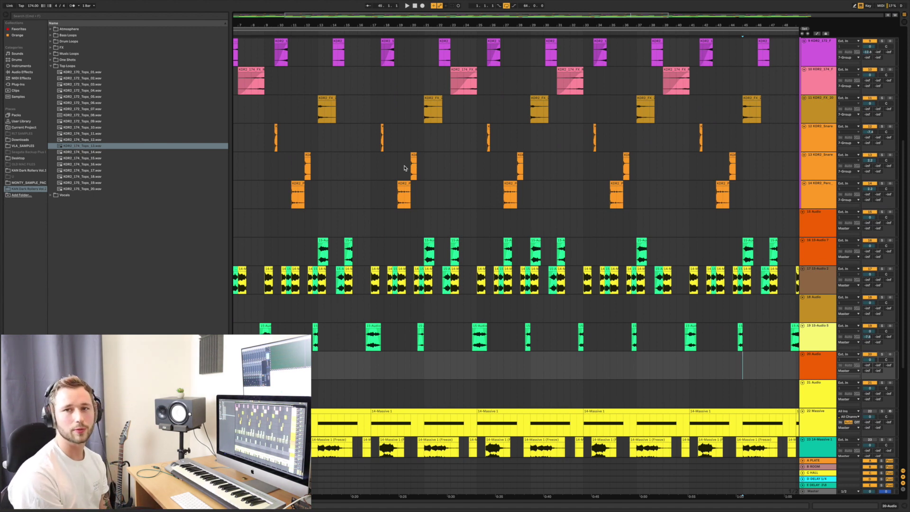